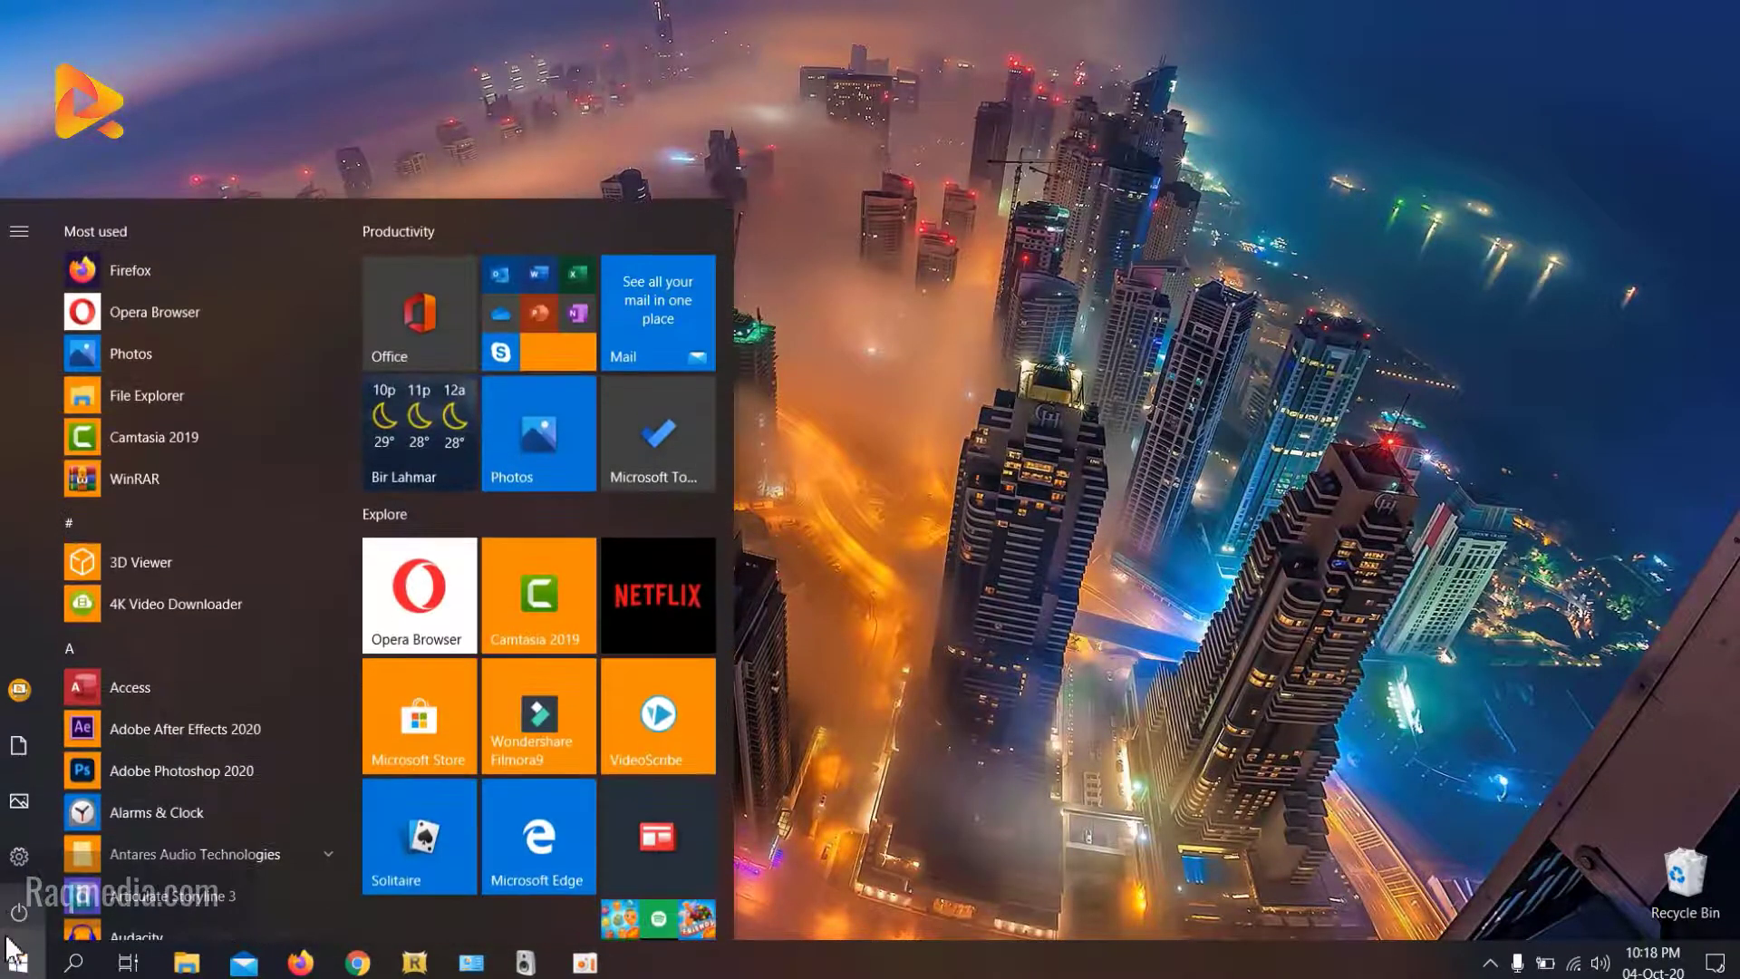
Step: Launch Settings from Start and go to the Time & Language Language page
mouse_move(22, 859)
left_click(123, 861)
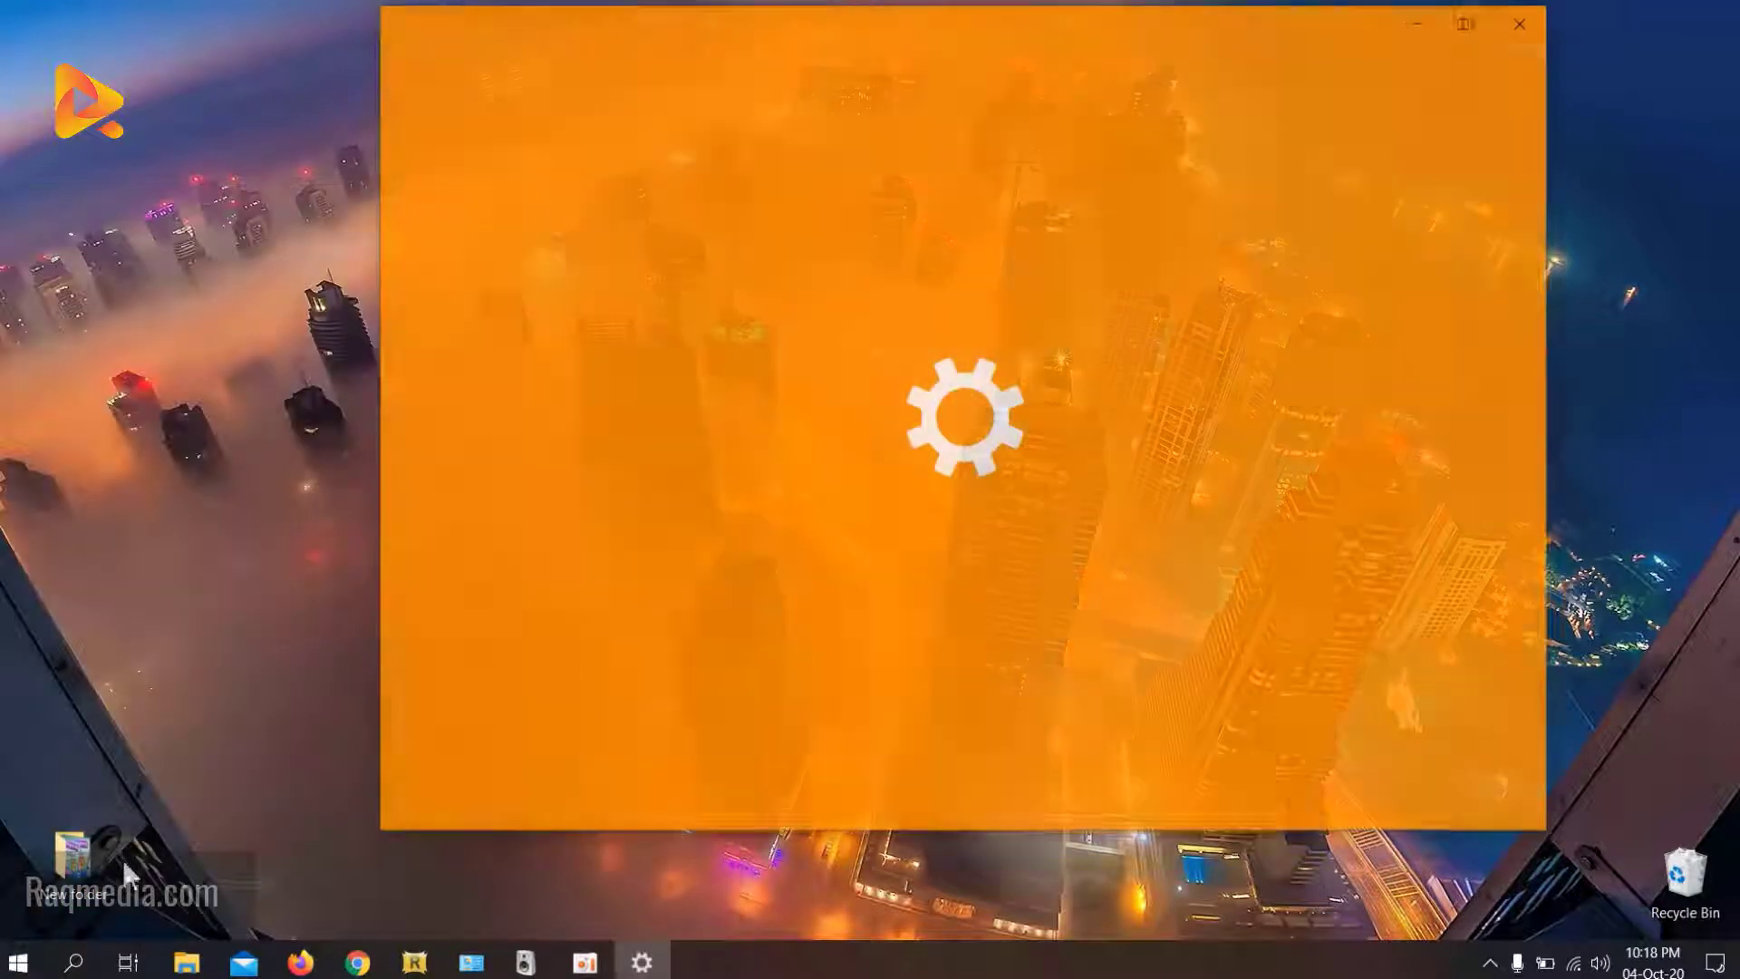
left_click_drag(1149, 36, 1076, 65)
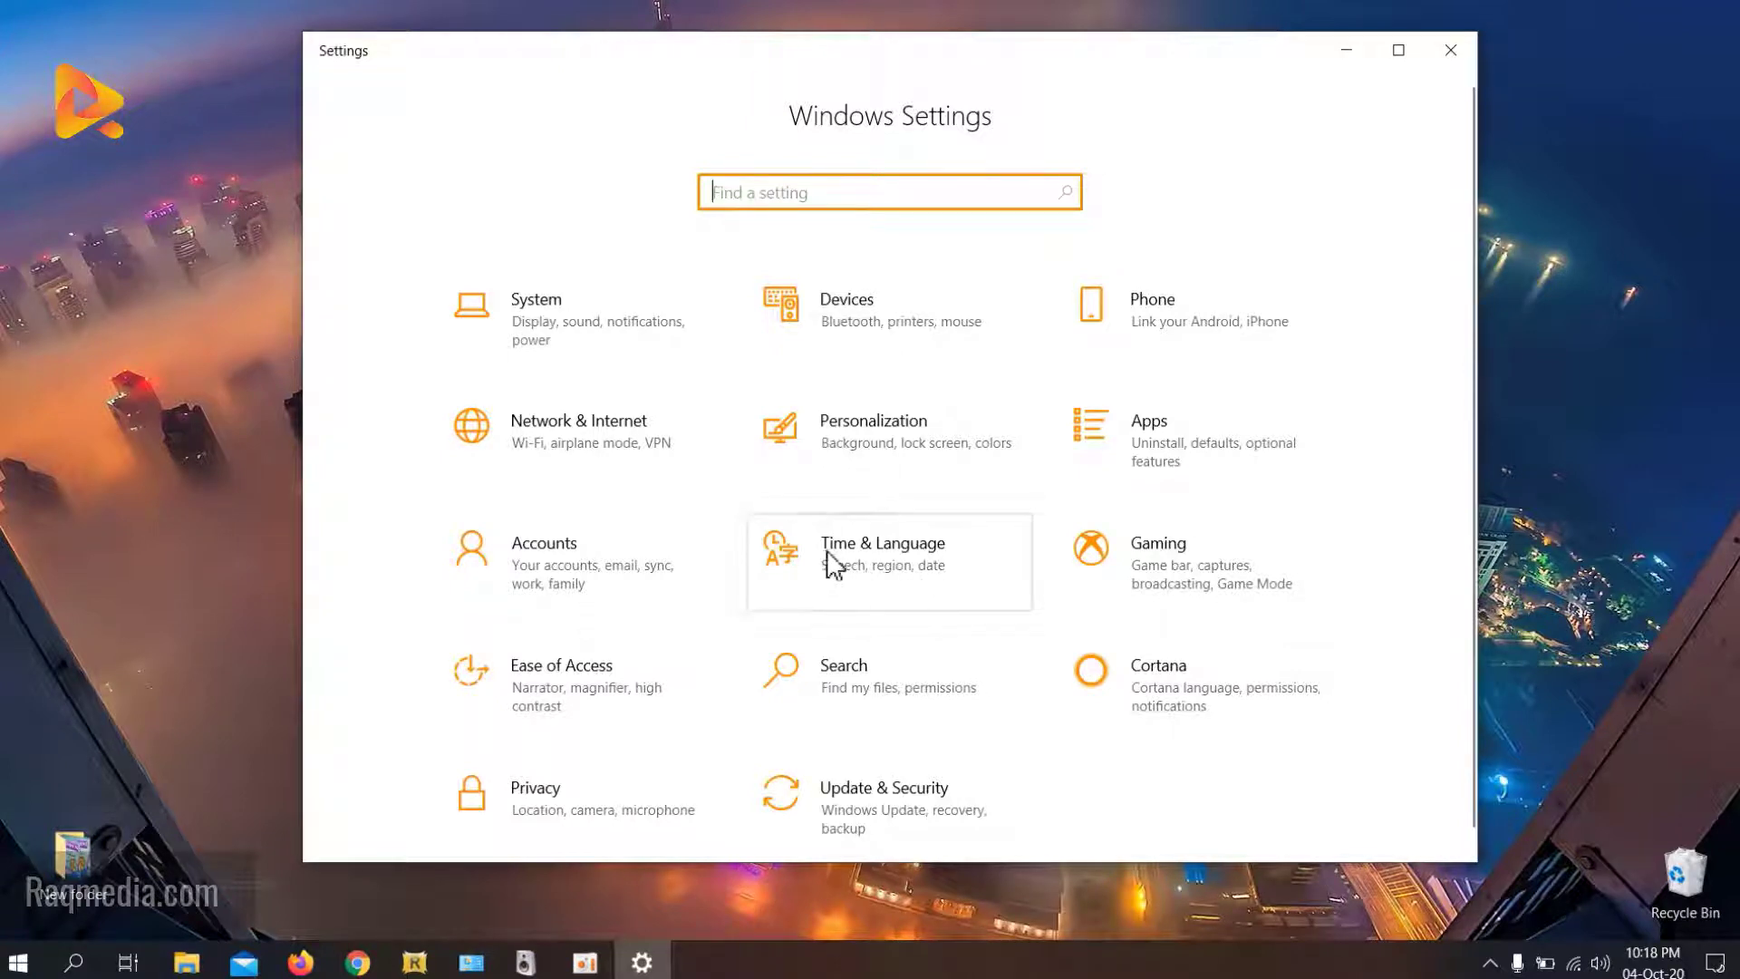
left_click(877, 571)
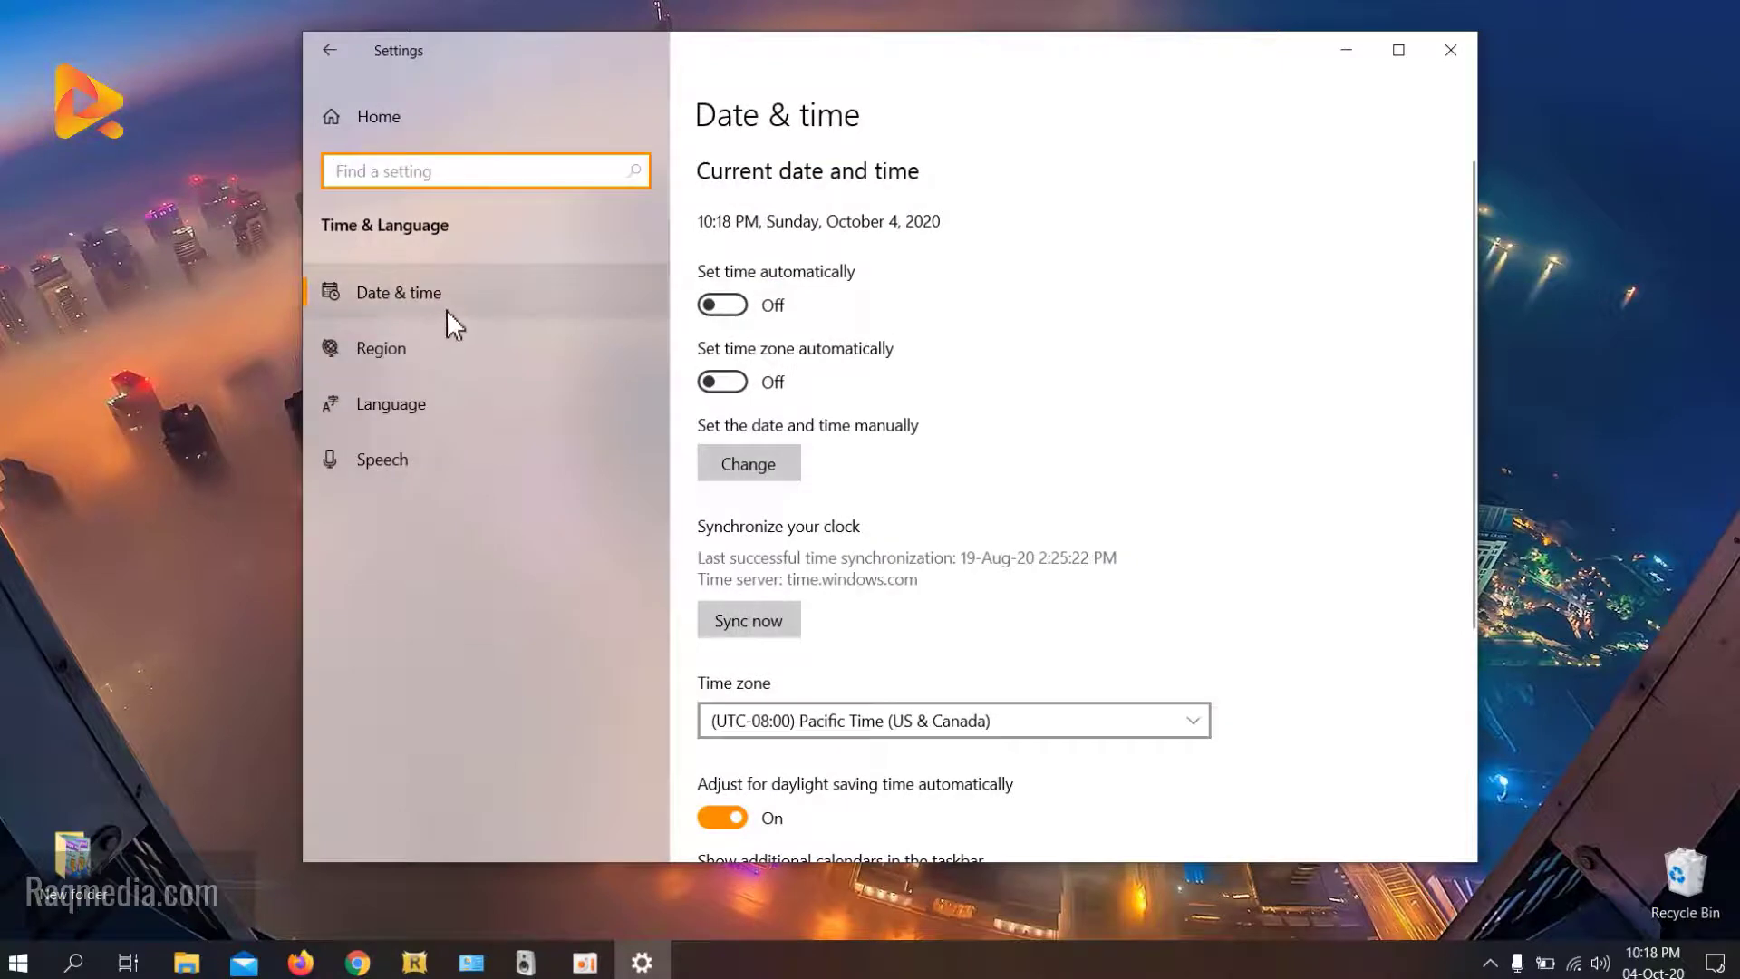
left_click(464, 356)
left_click(469, 404)
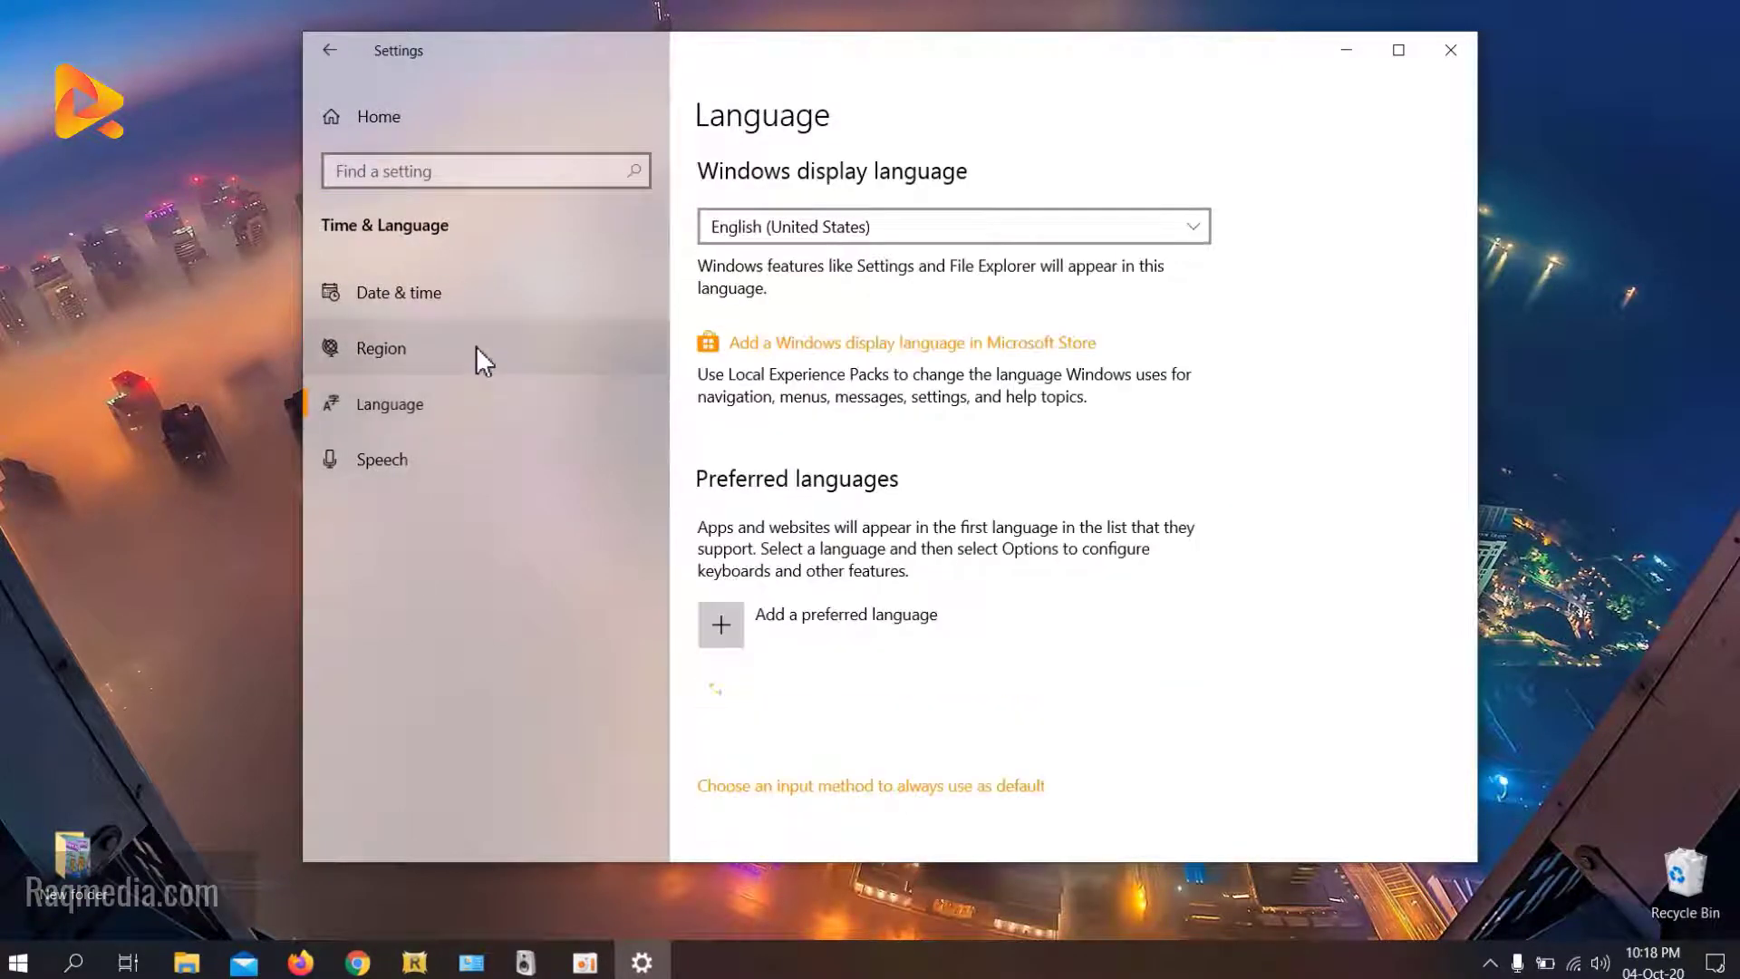
left_click(513, 356)
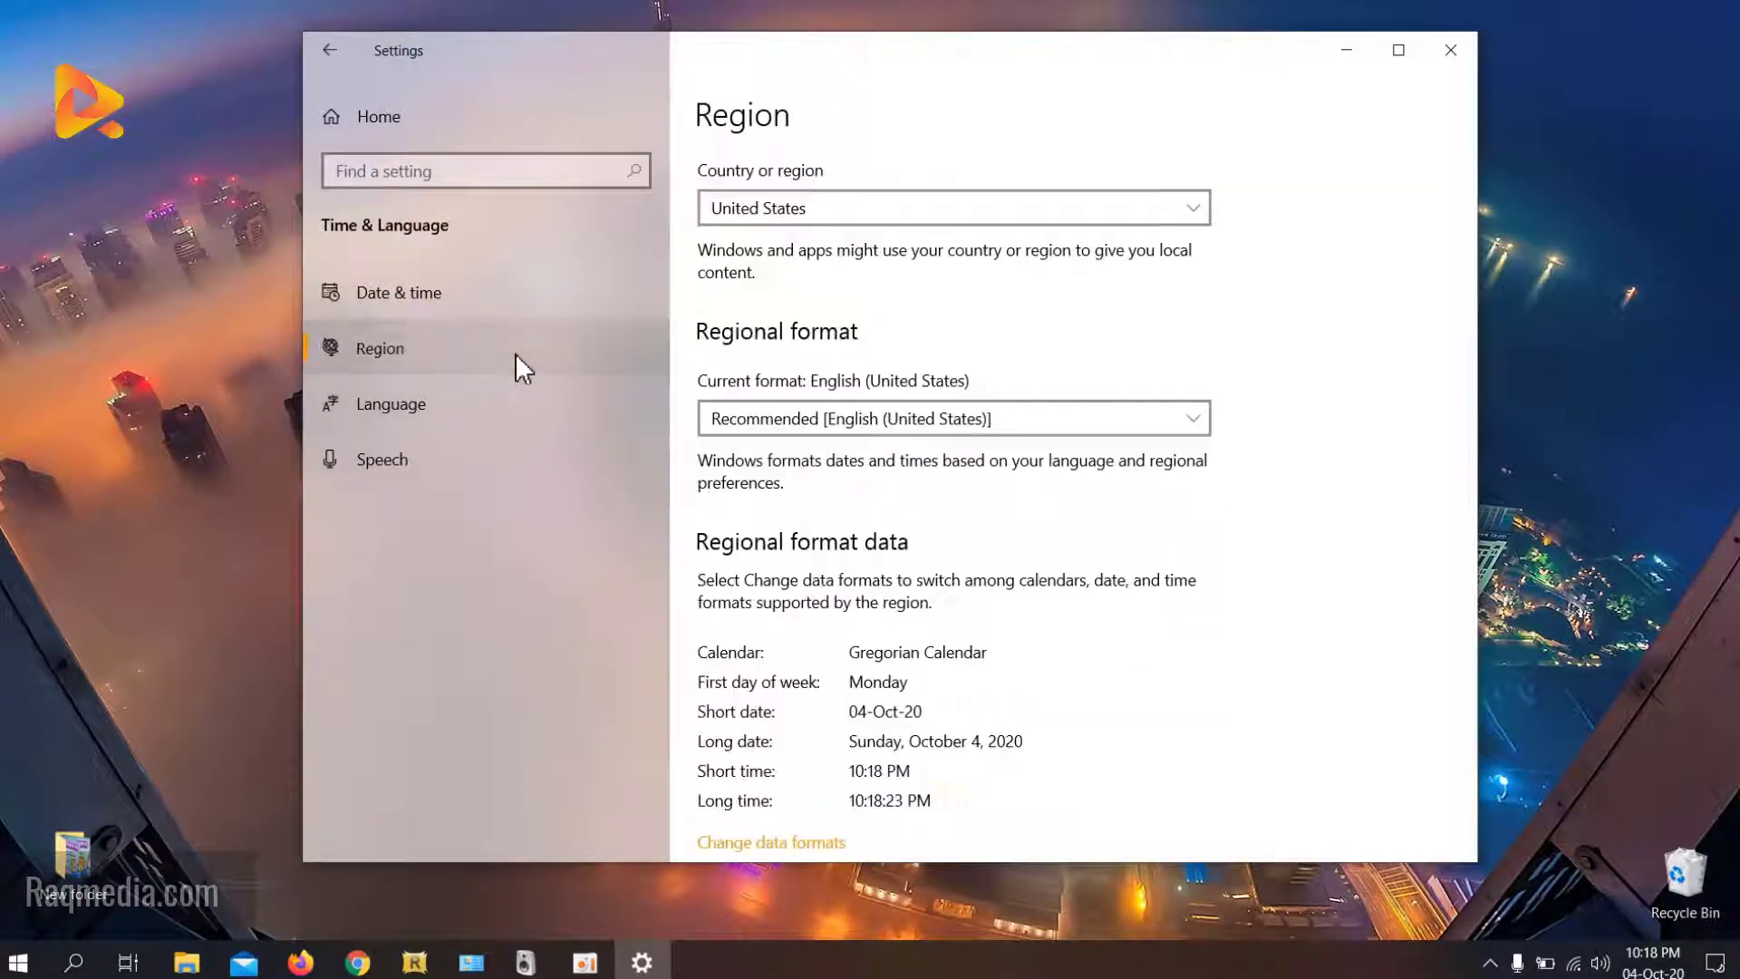
left_click(810, 214)
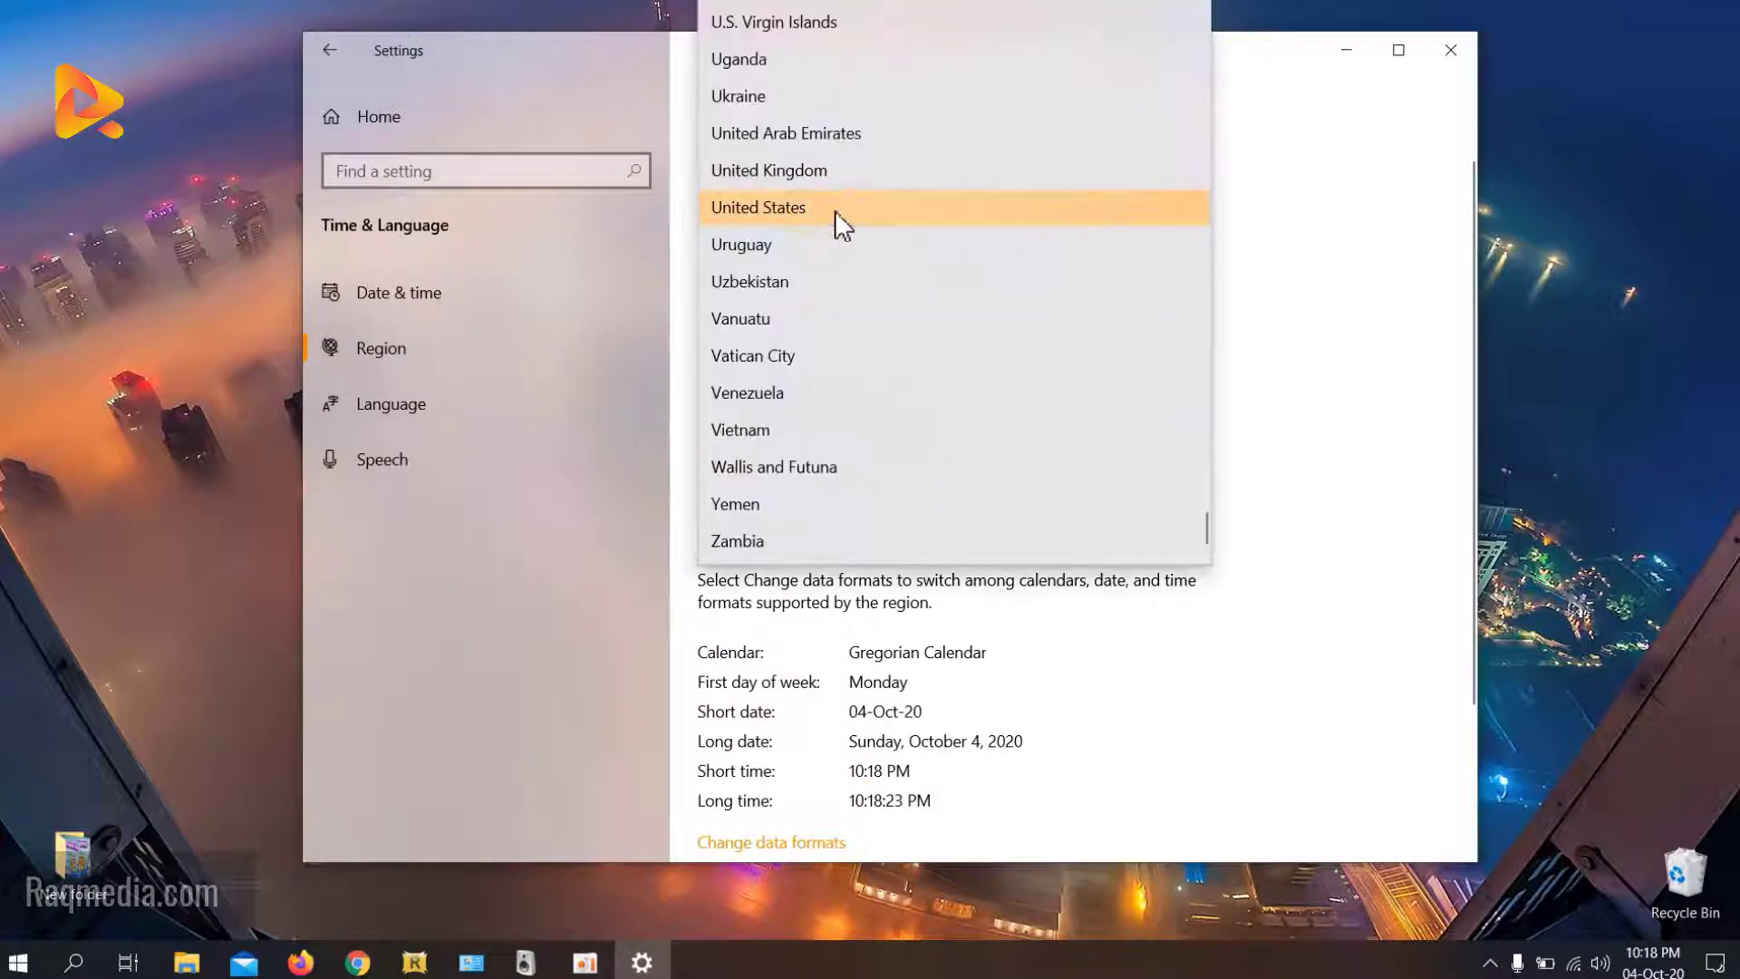
left_click(1256, 219)
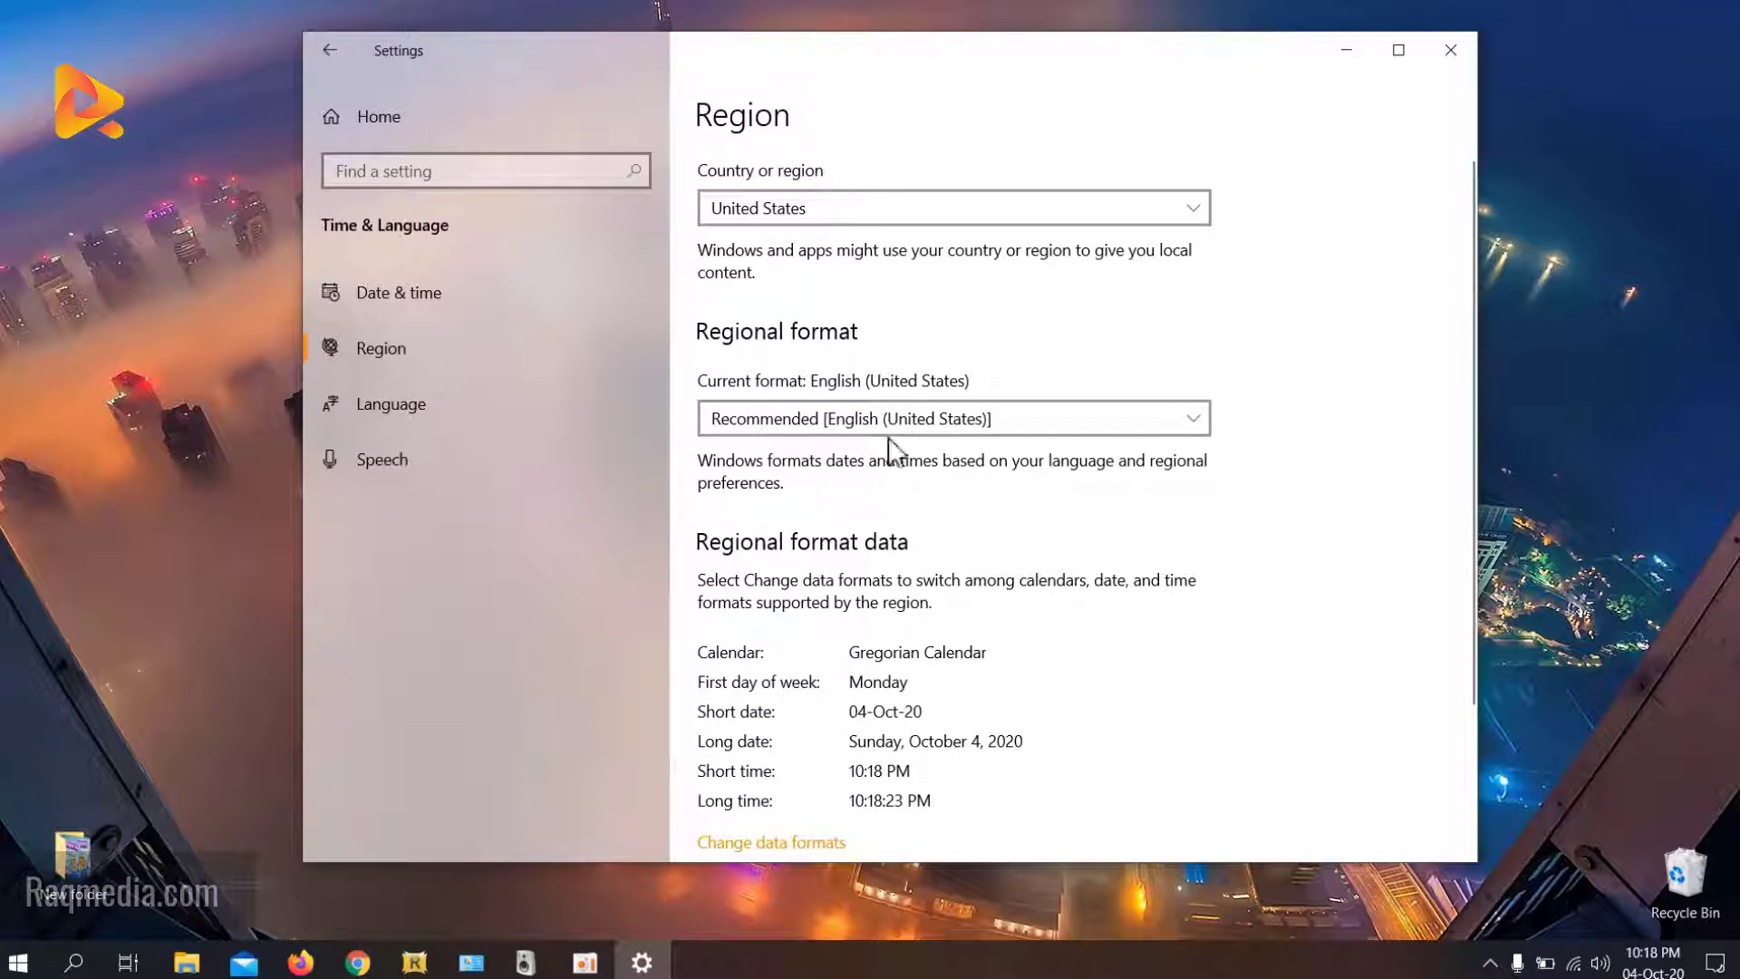
scroll(915, 467, "down", 2)
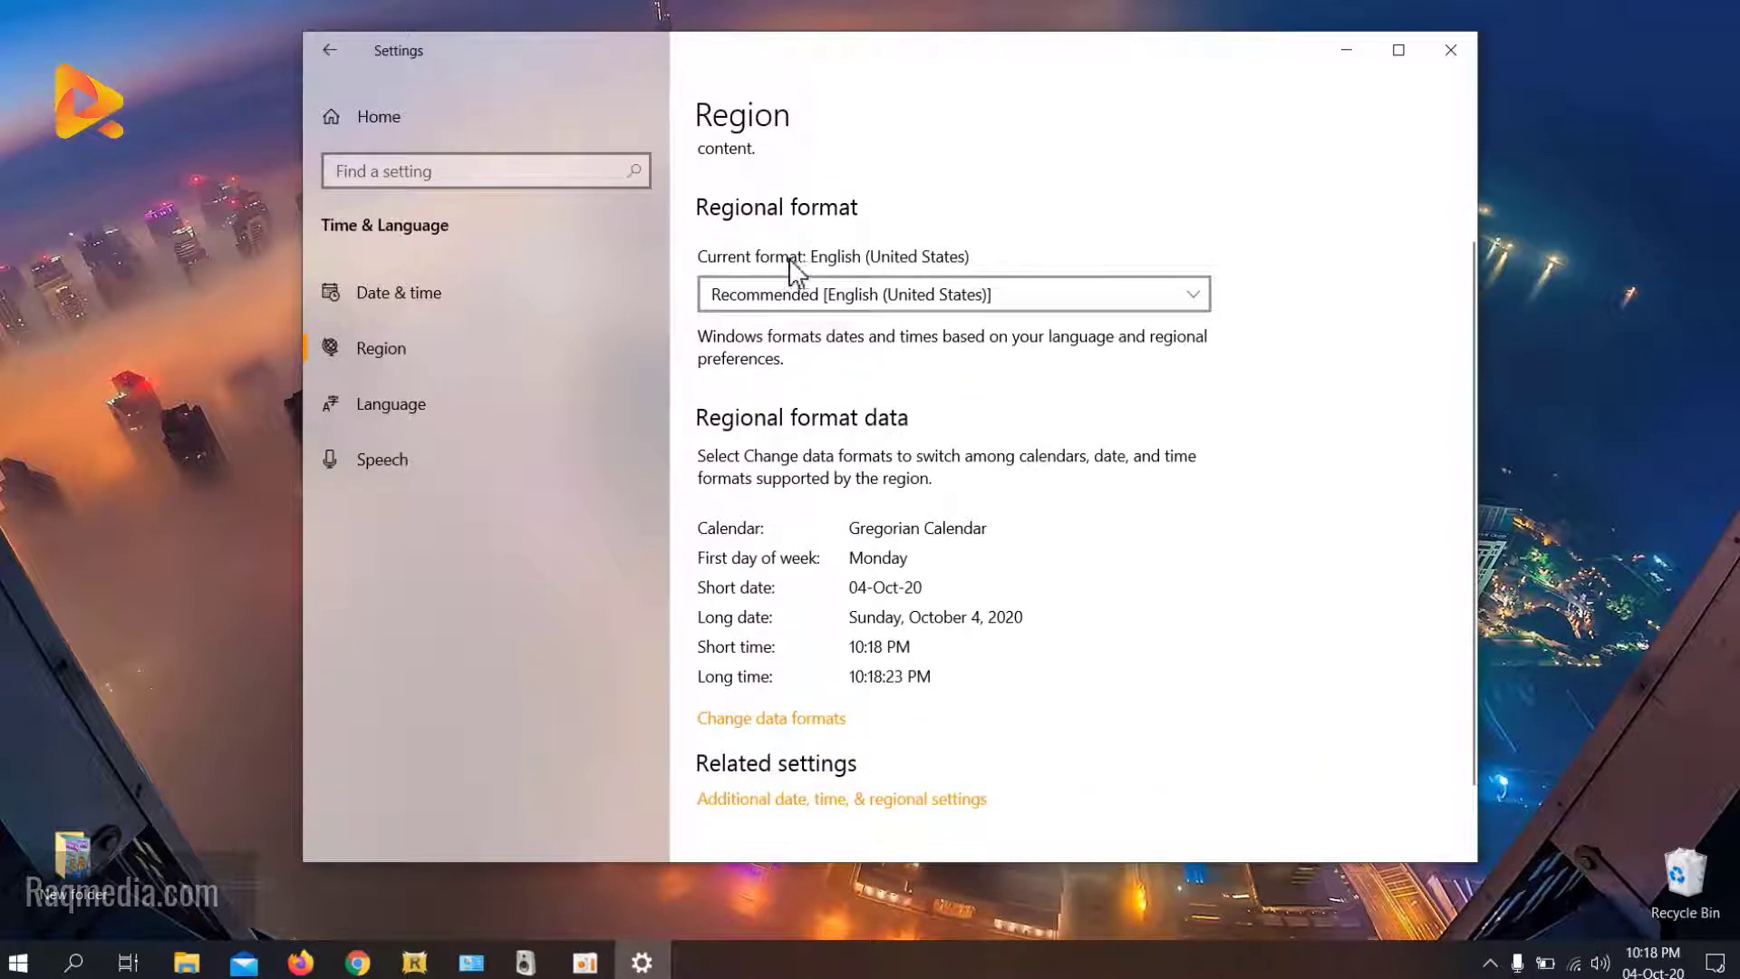
scroll(1149, 629, "down", 2)
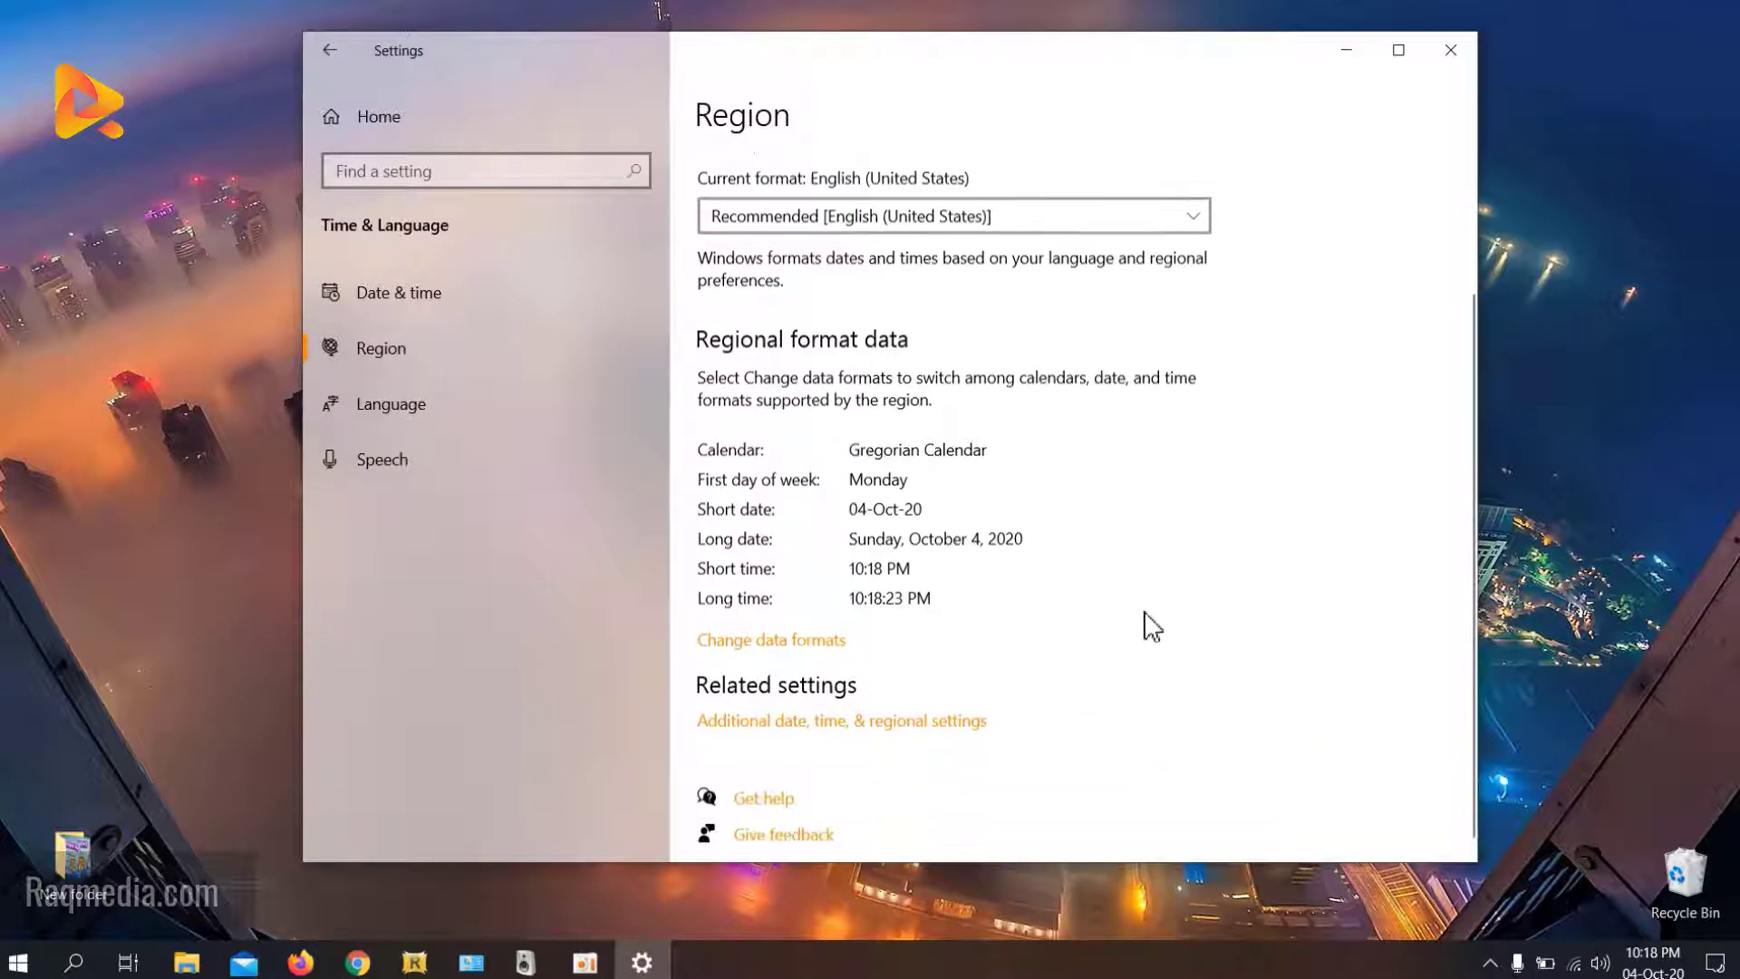
left_click(1092, 208)
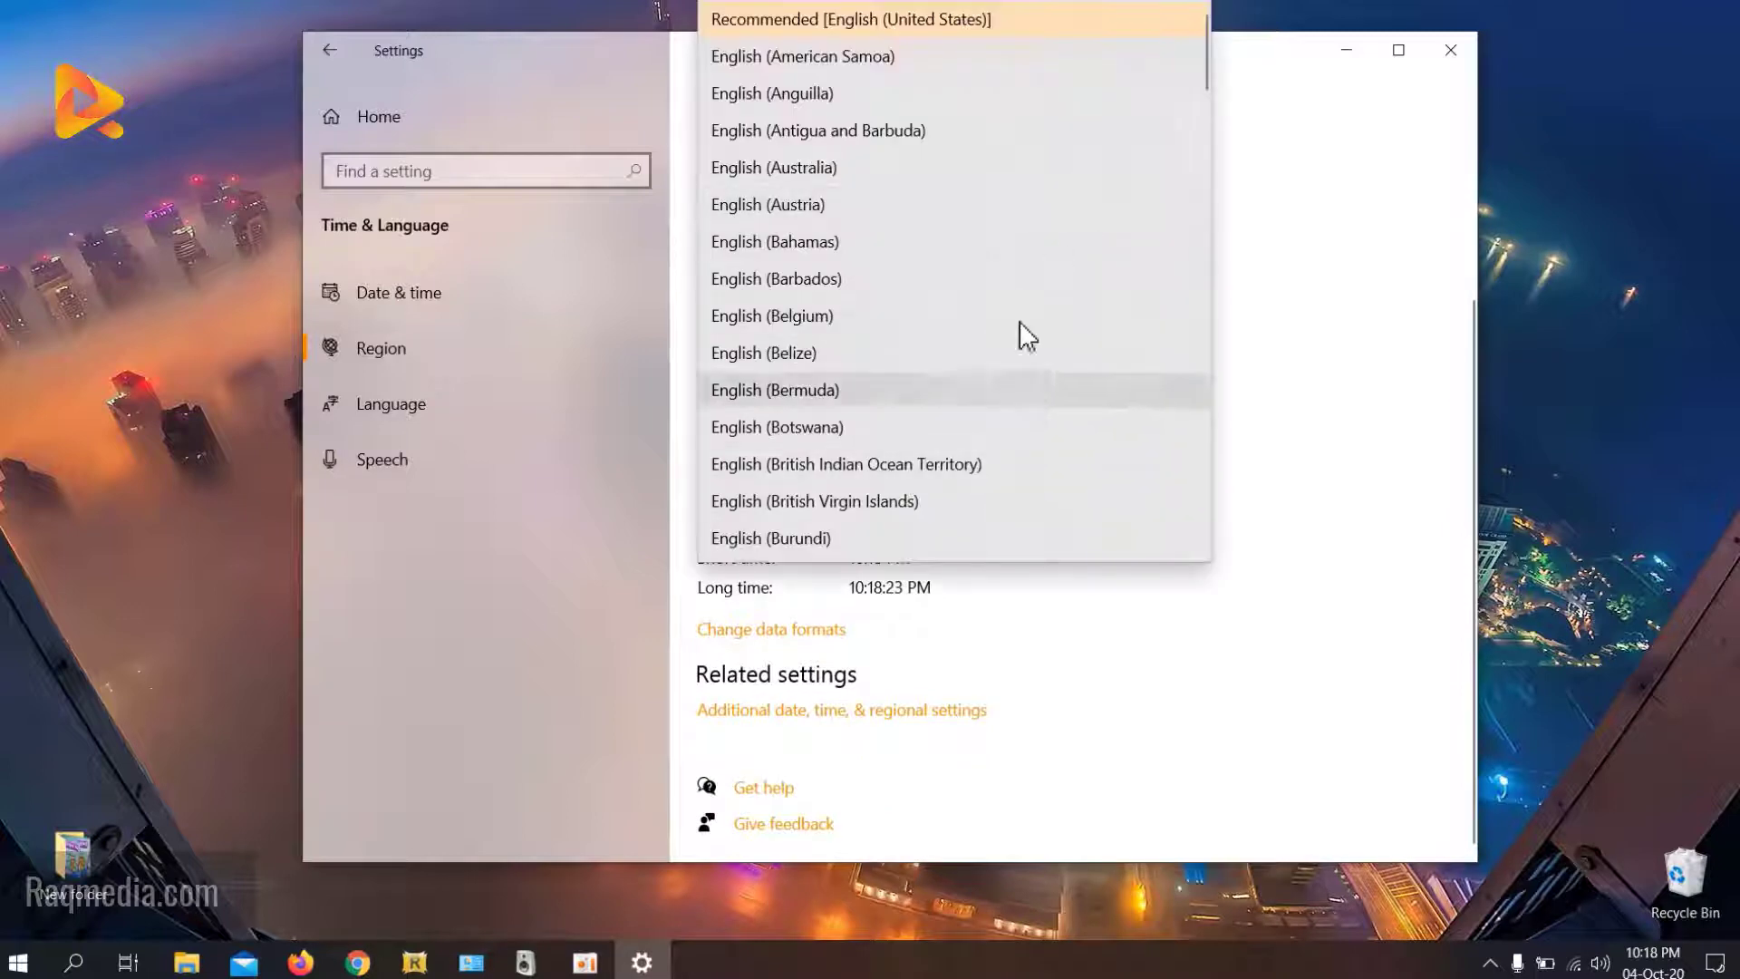
left_click(1325, 224)
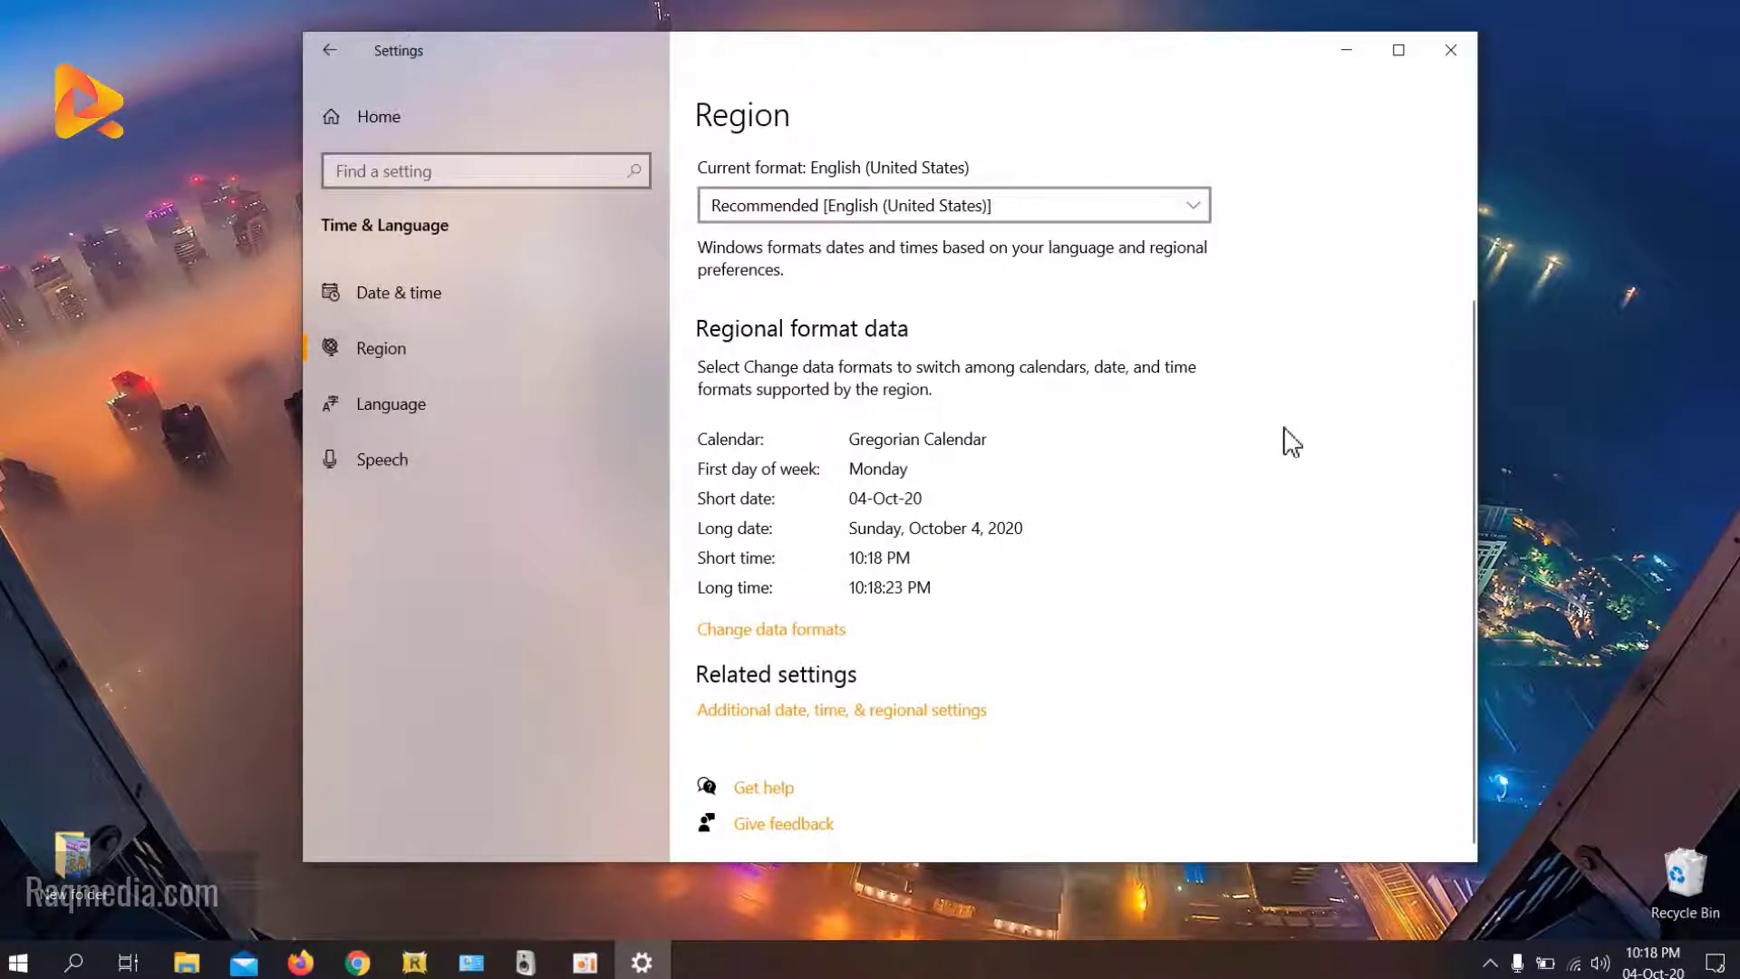
scroll(1292, 442, "up", 3)
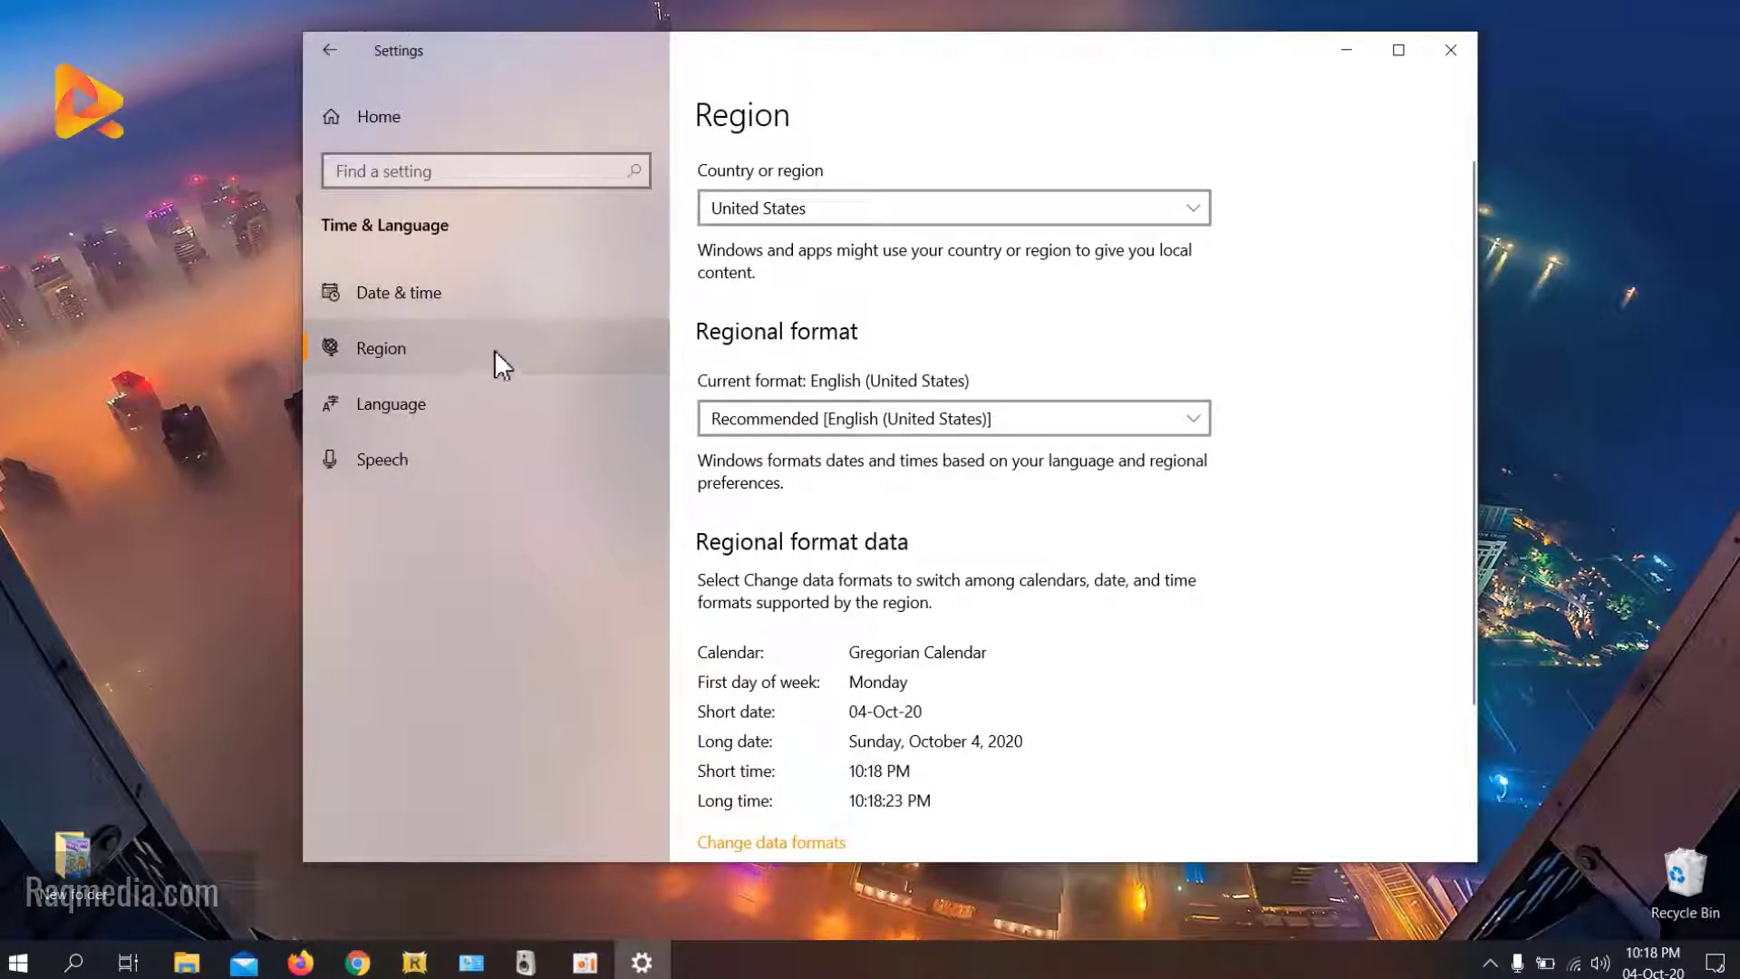
left_click(439, 407)
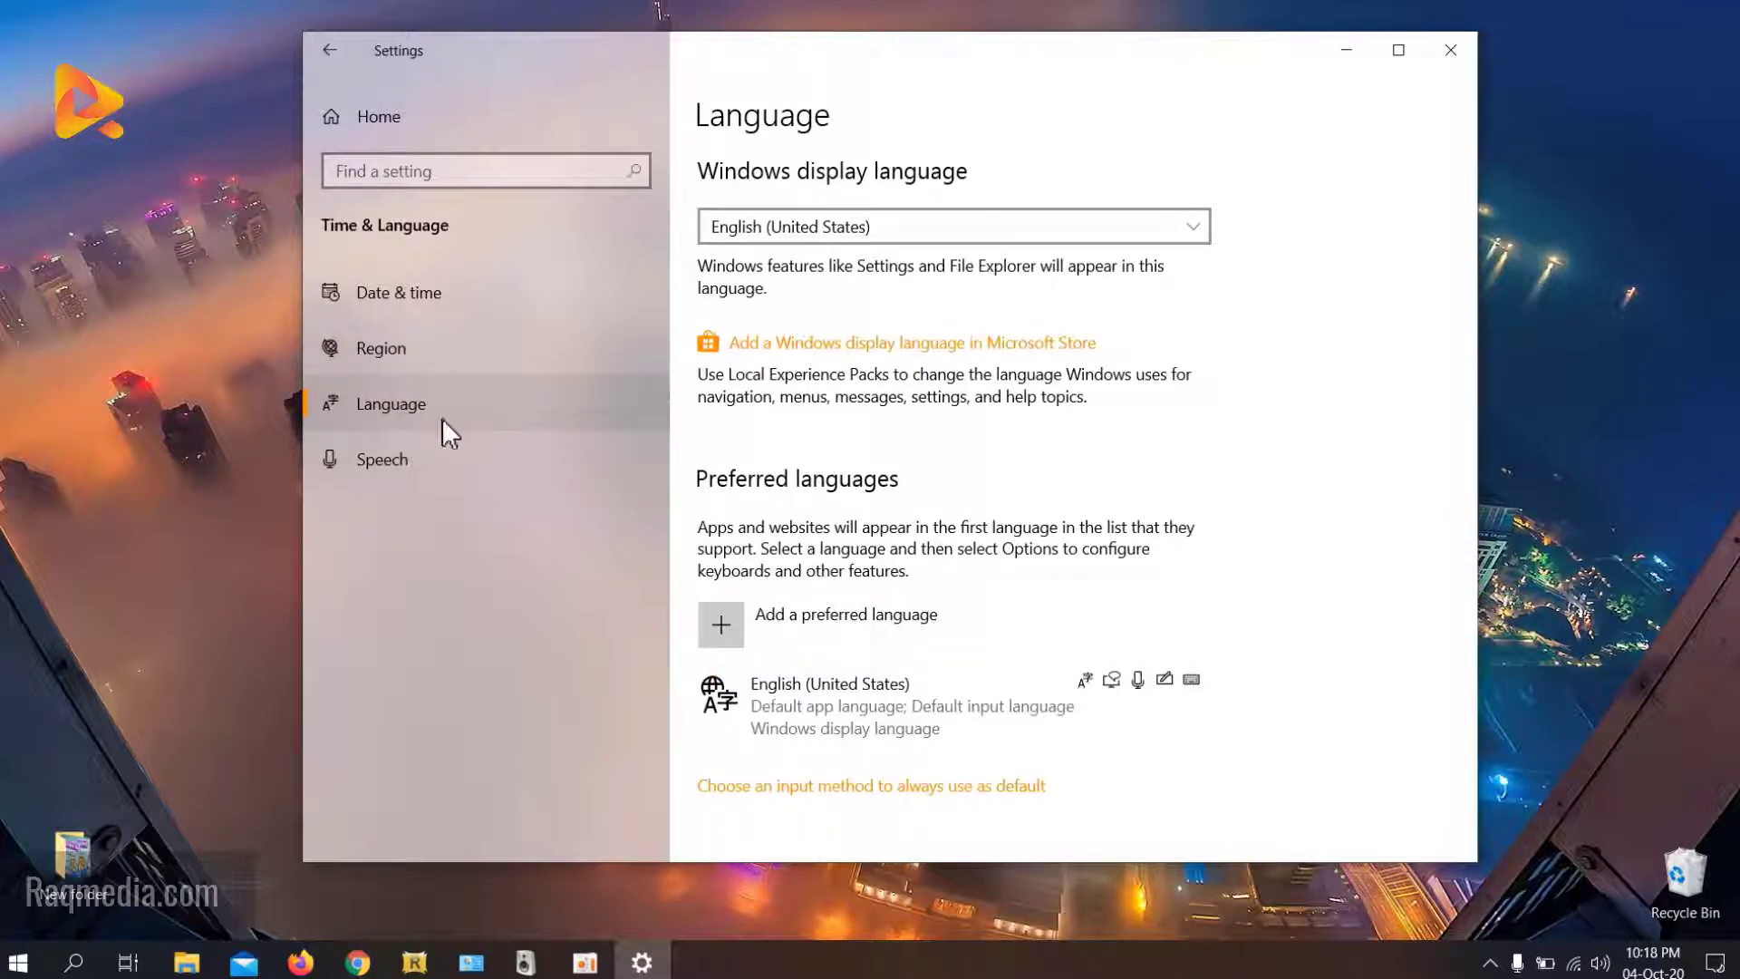
Step: Scroll to Preferred languages and start adding a new preferred language
scroll(1306, 380, "down", 1)
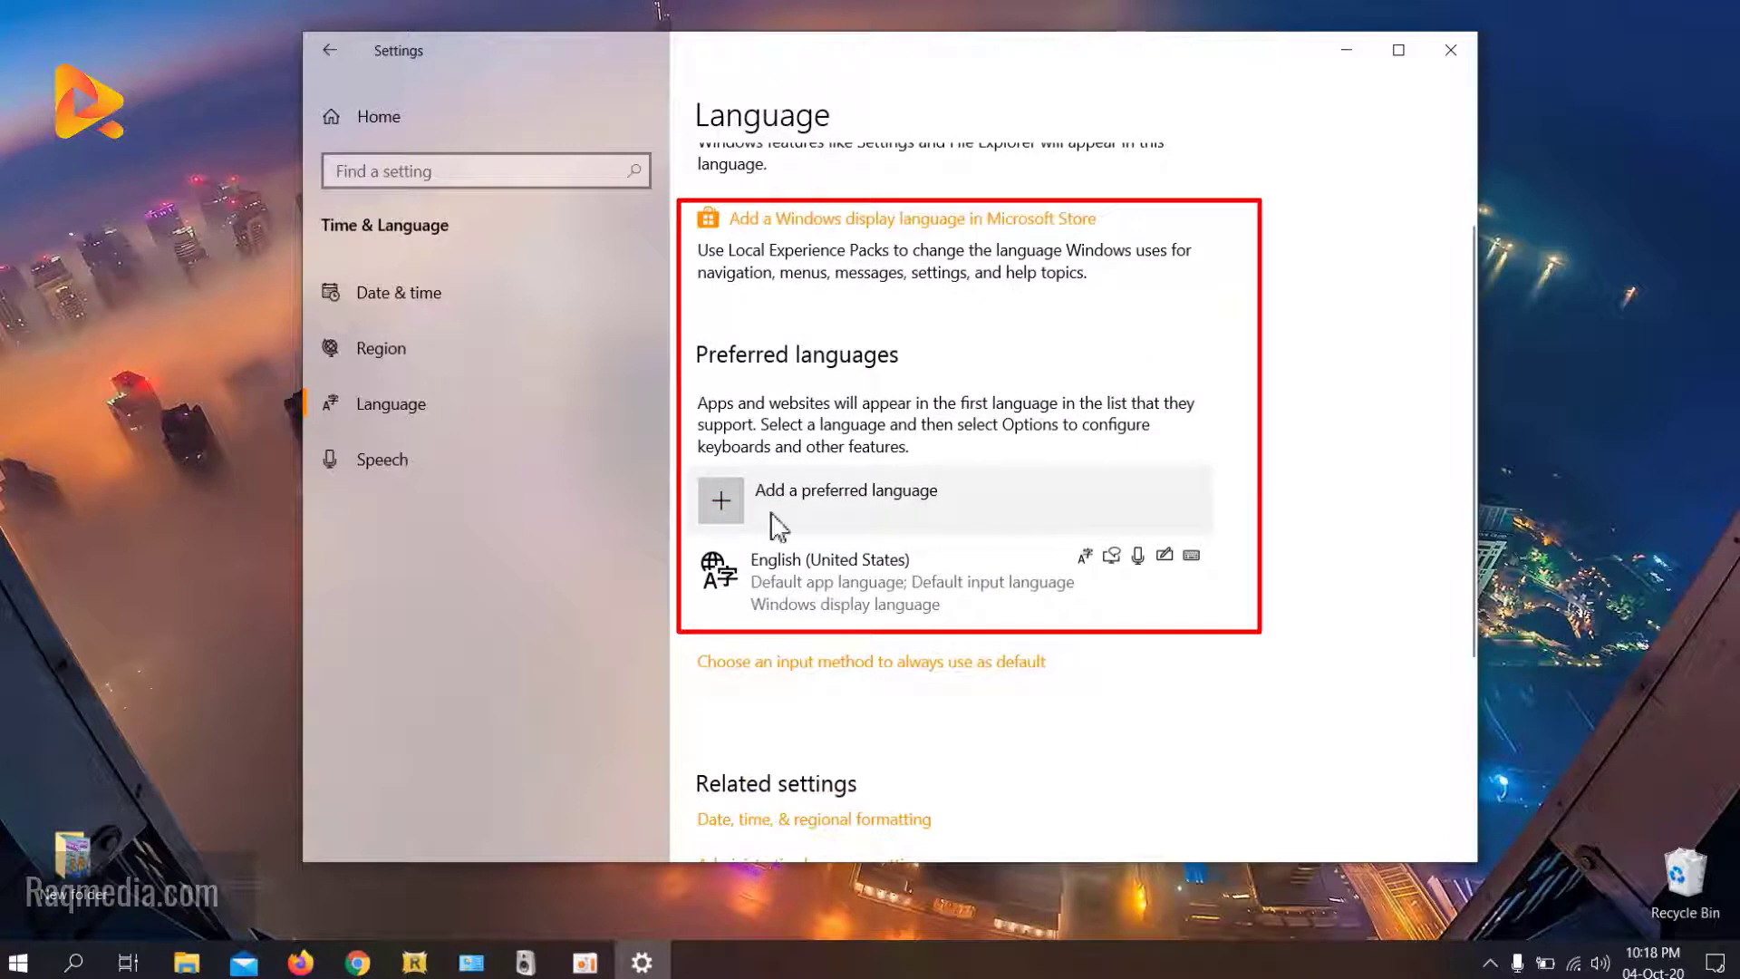
scroll(867, 515, "down", 1)
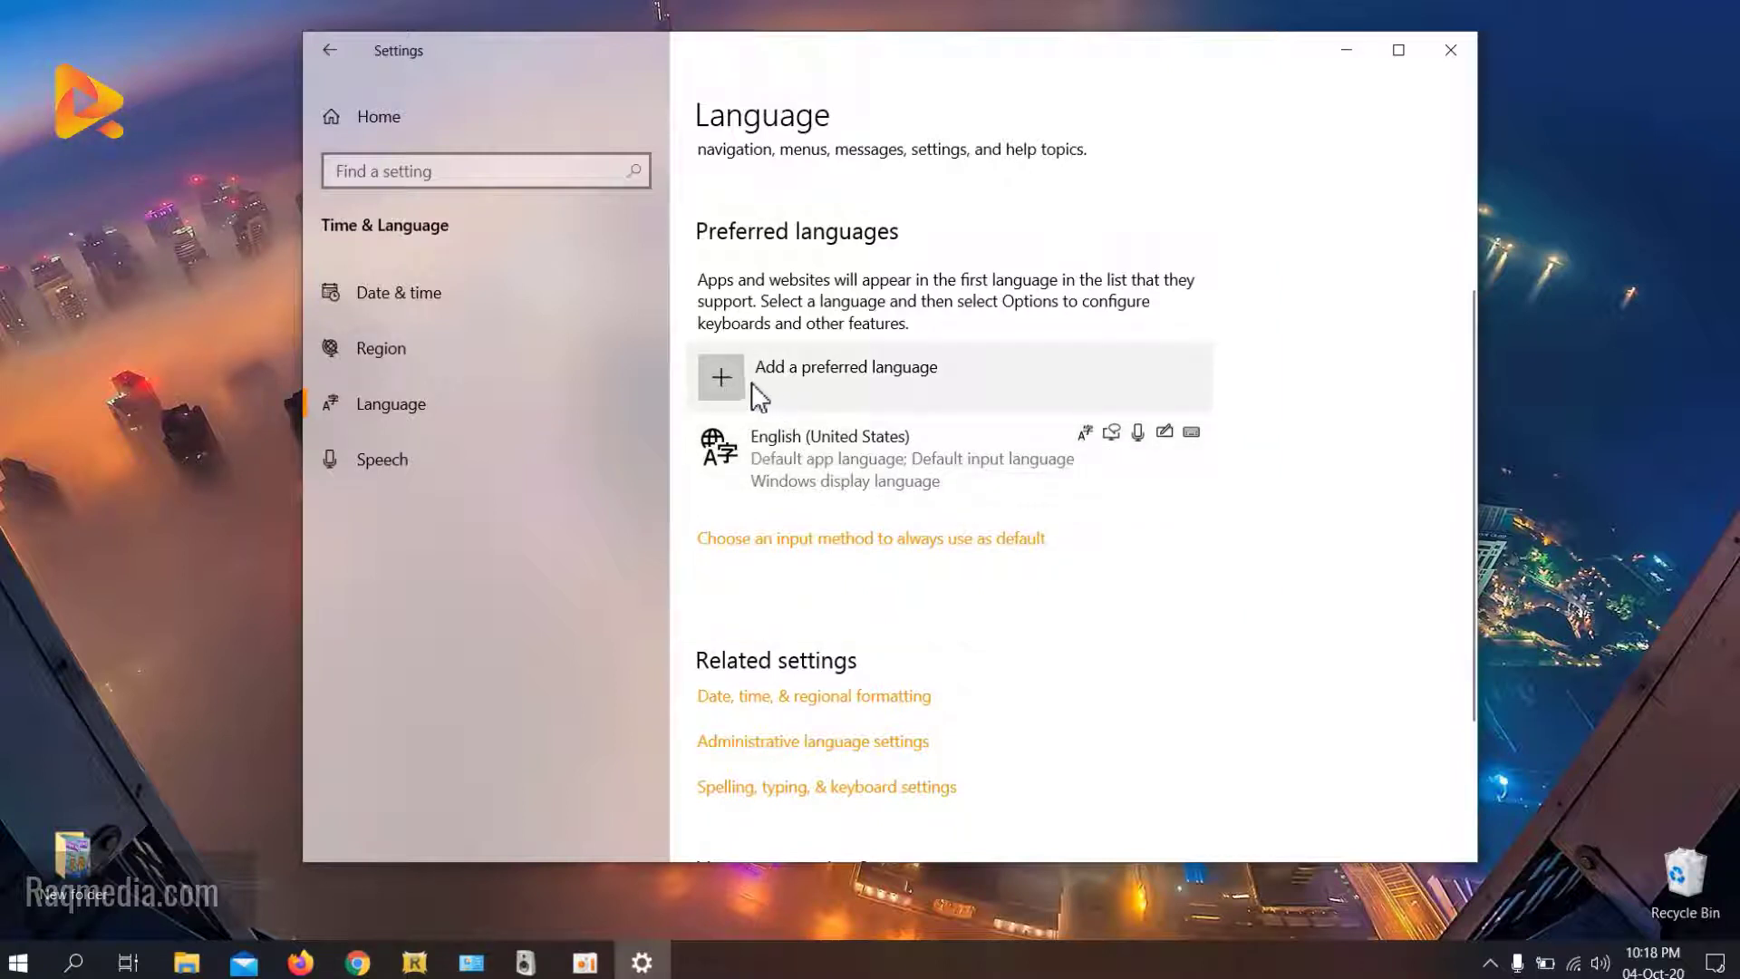
left_click(725, 381)
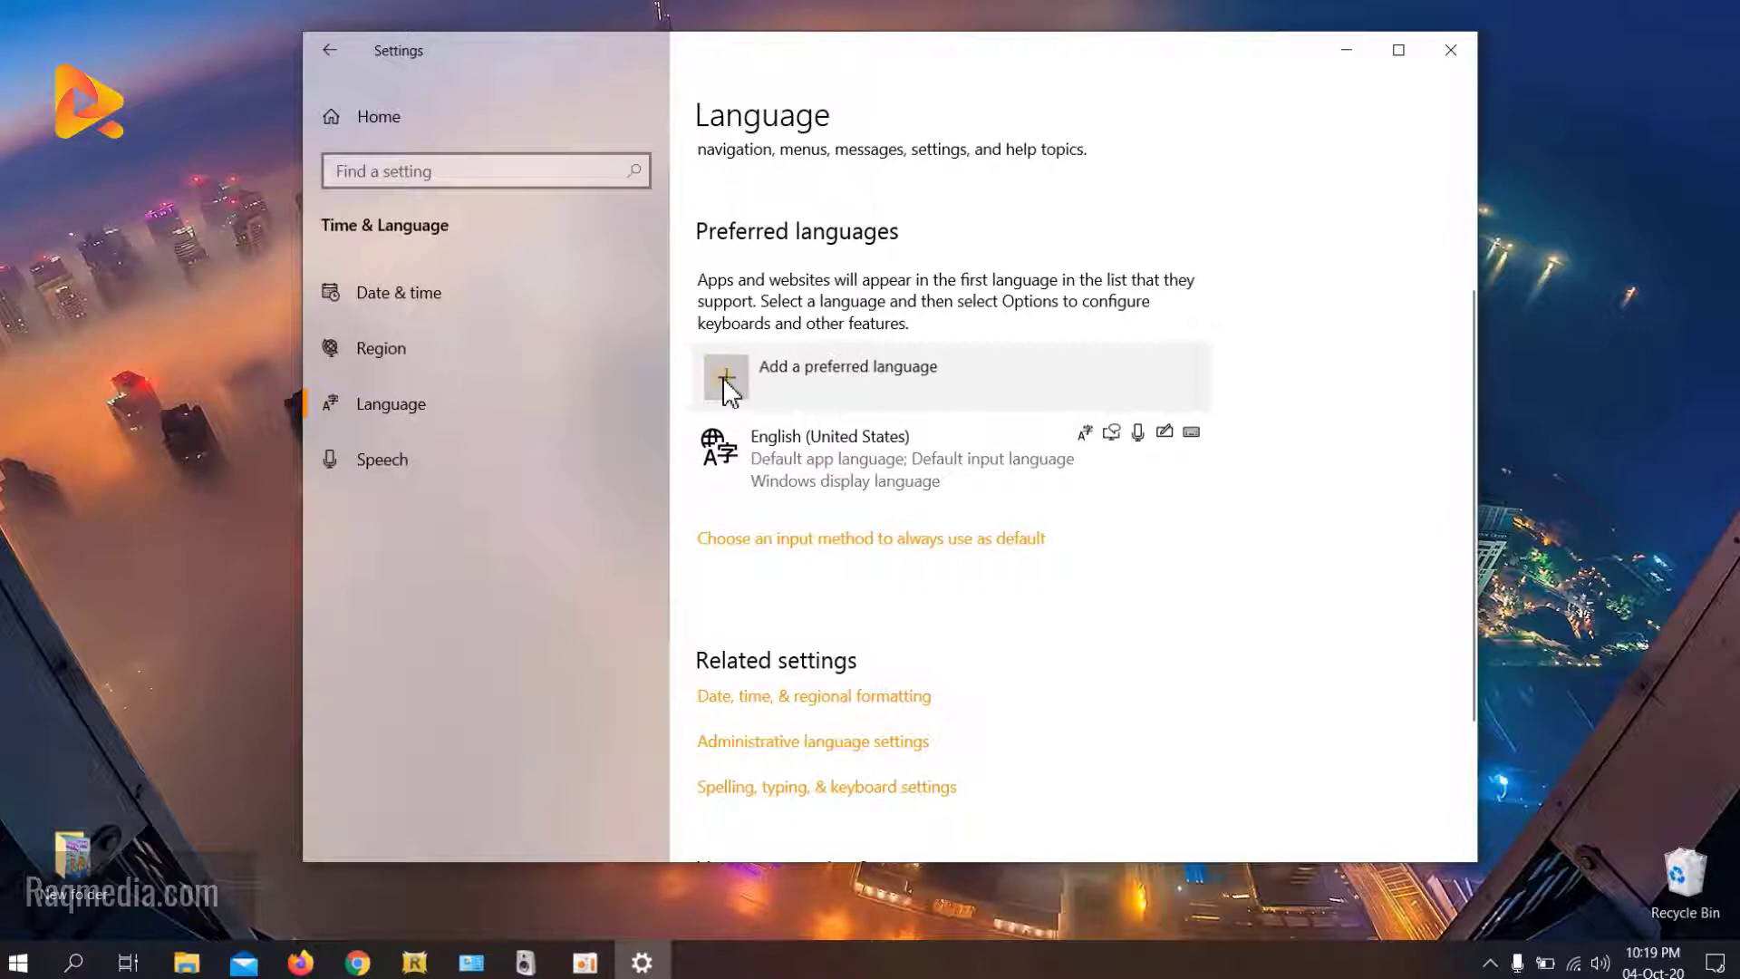
Step: Search 'fre', choose Français (France), and continue to its language feature options
scroll(906, 519, "down", 2)
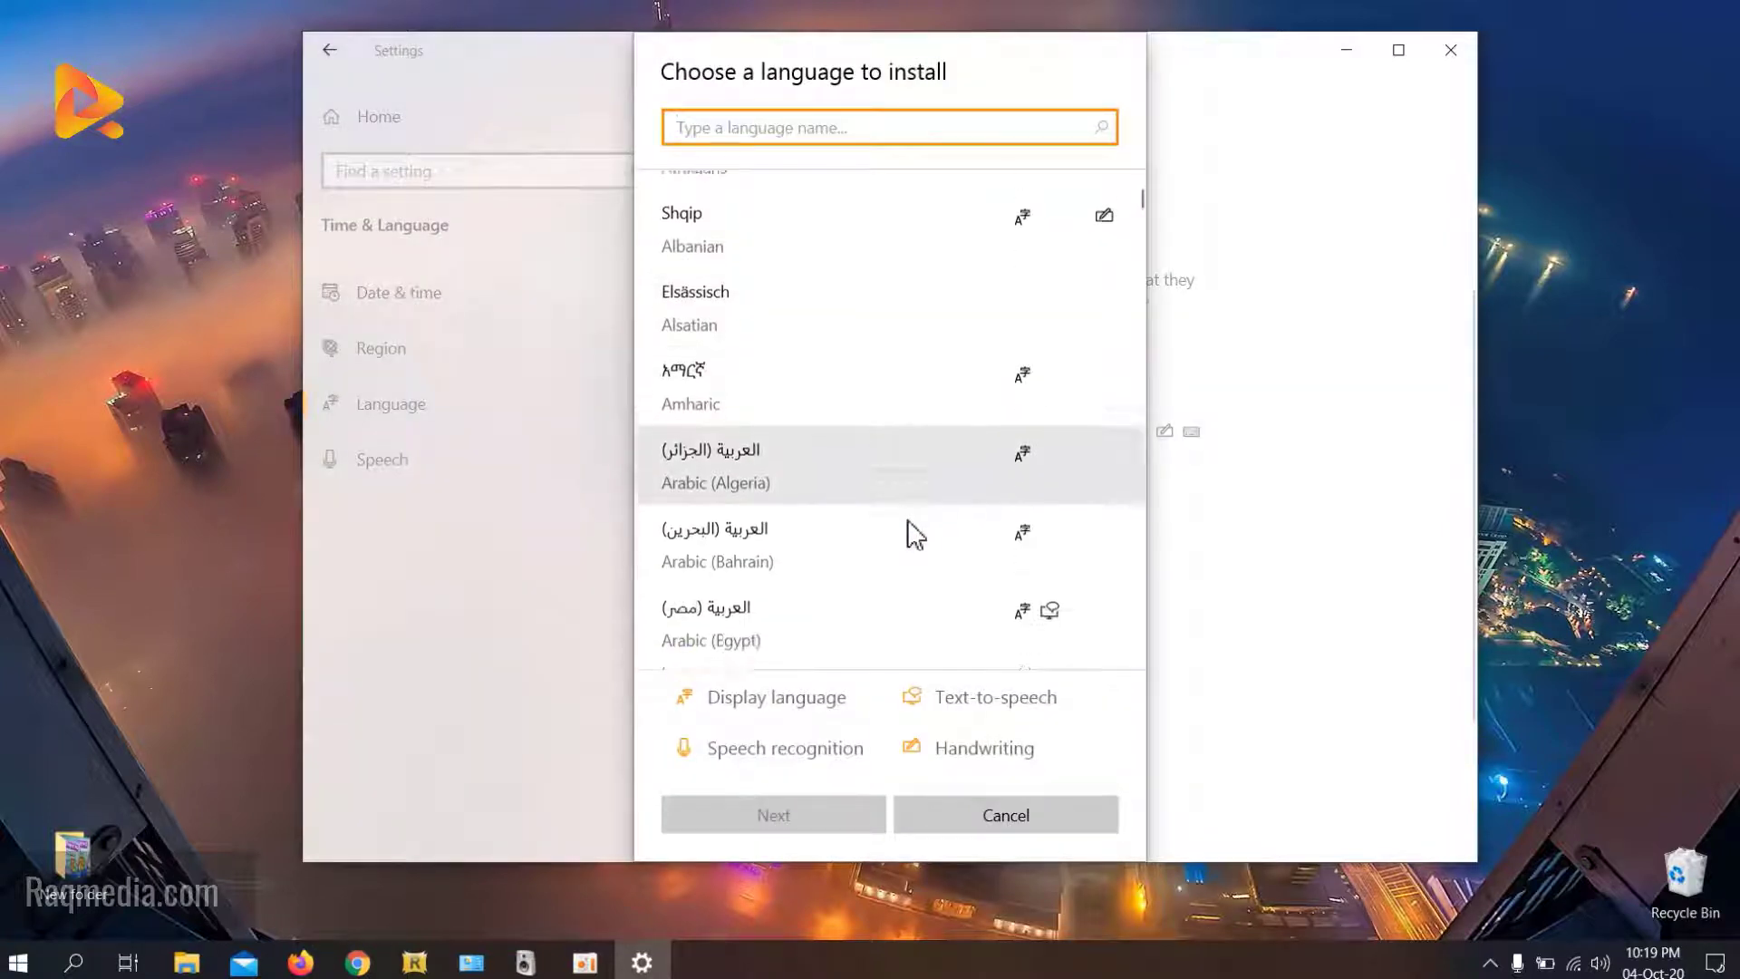
scroll(906, 520, "up", 2)
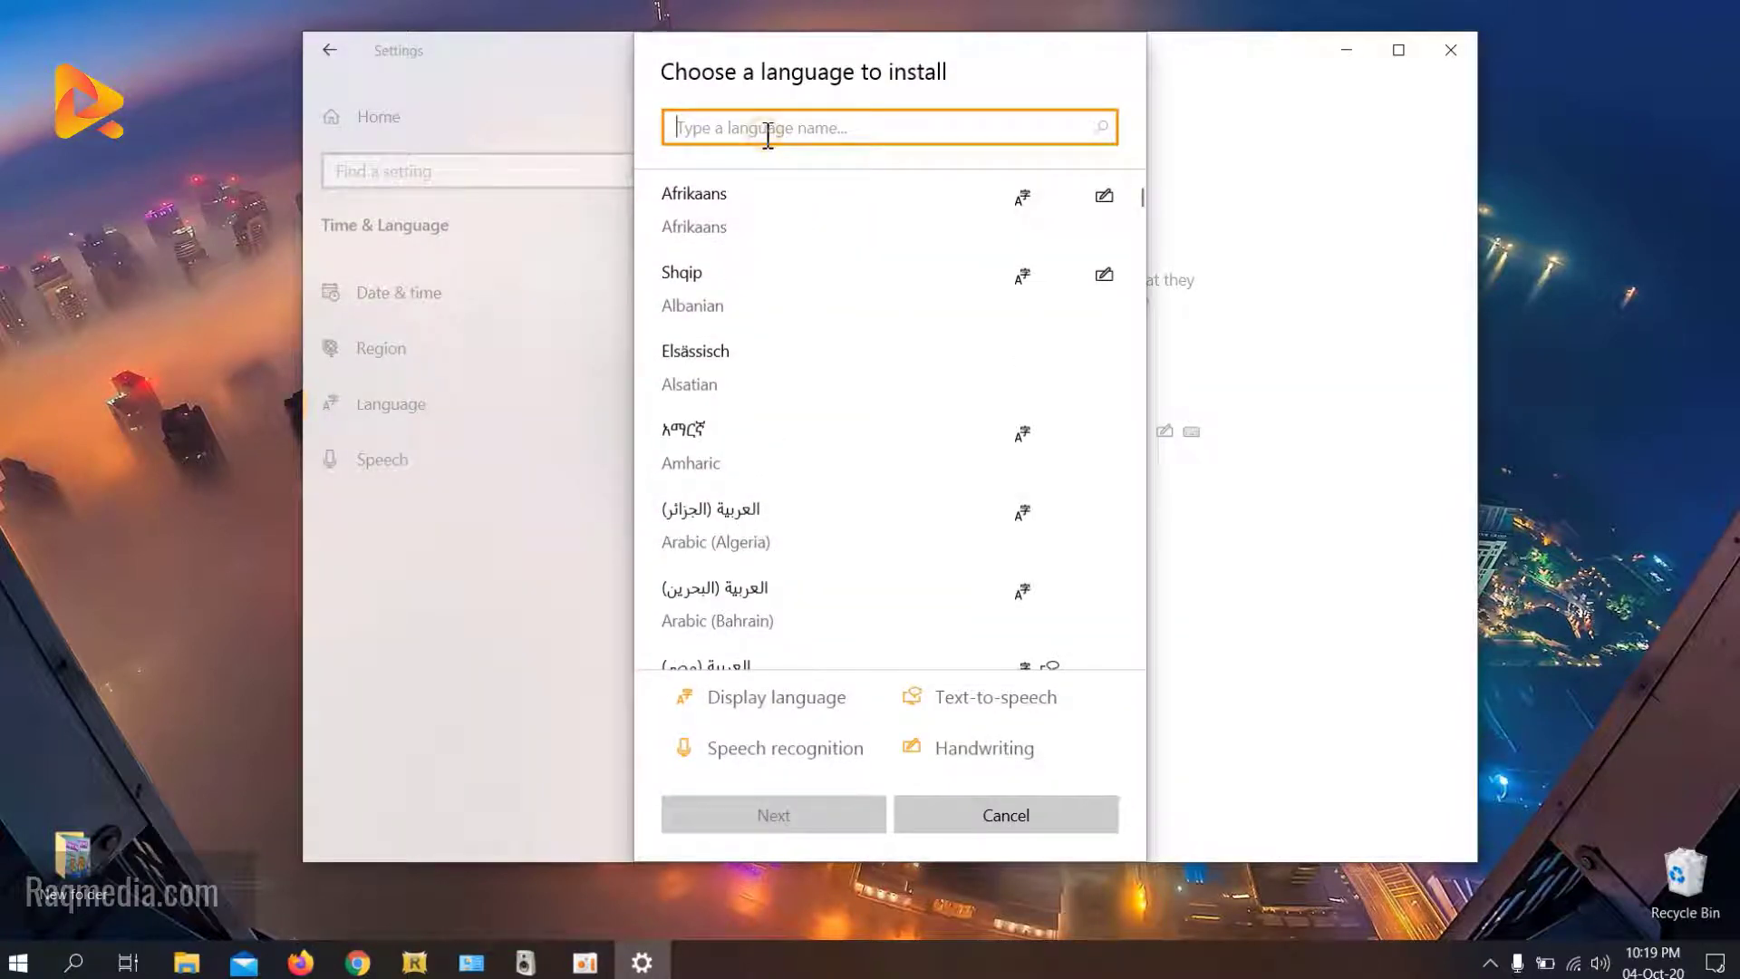
type("fre")
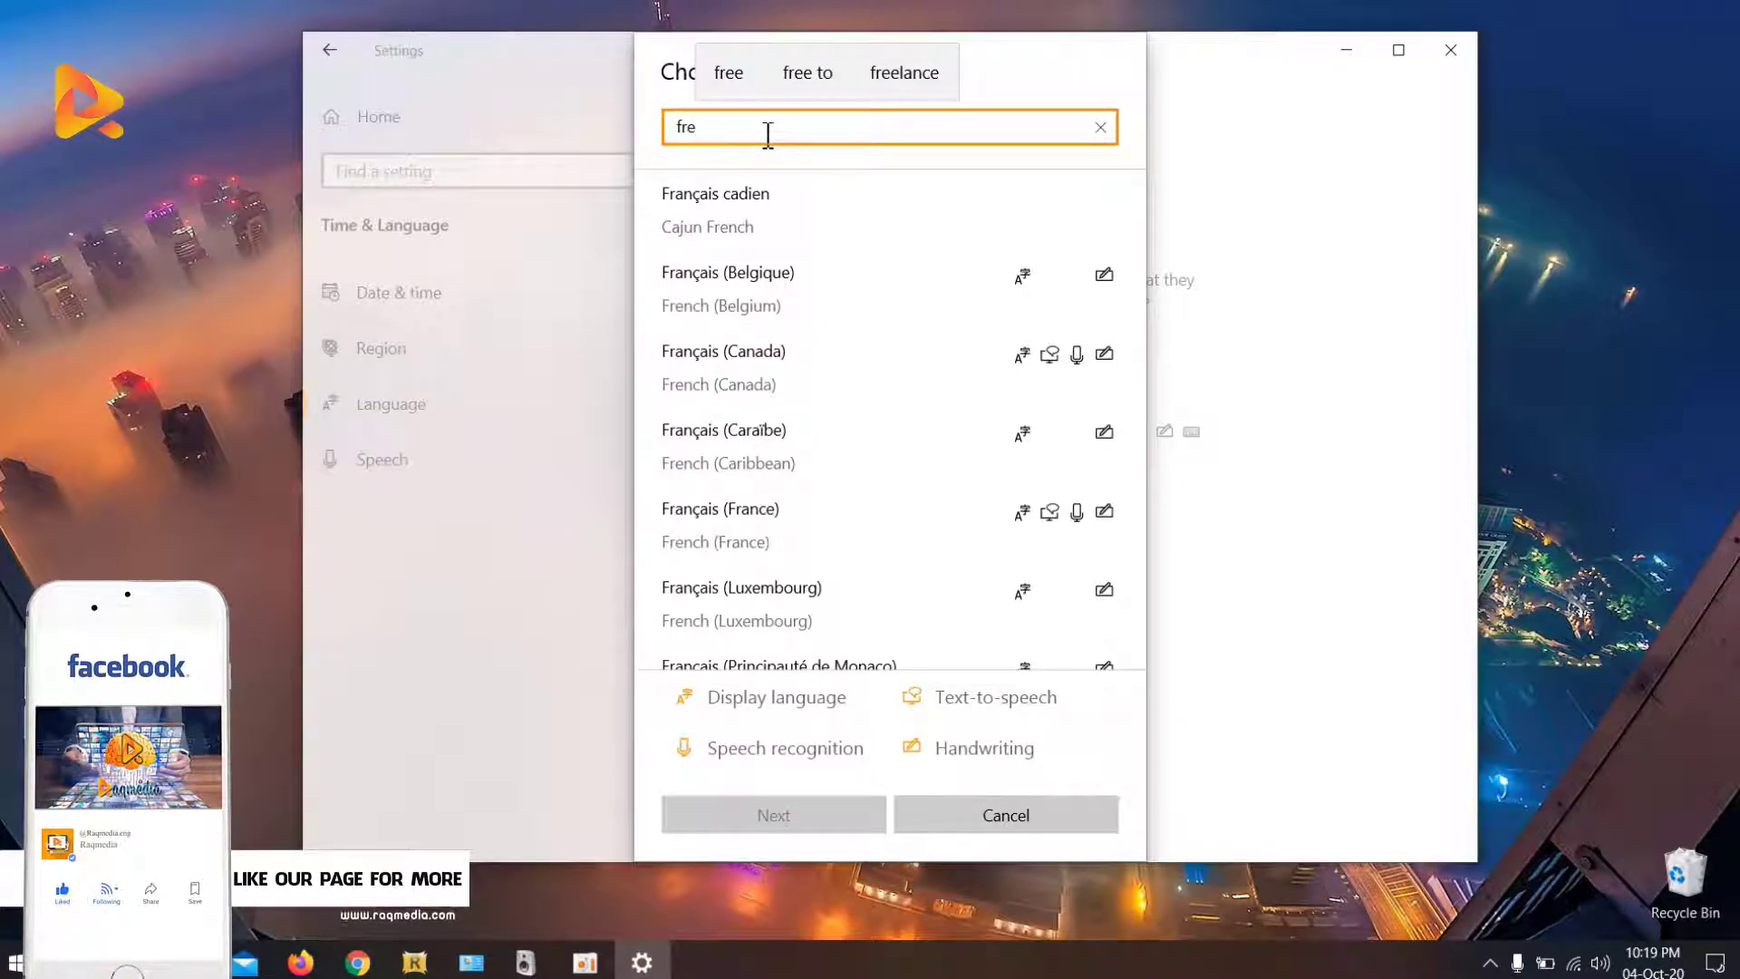
left_click(807, 514)
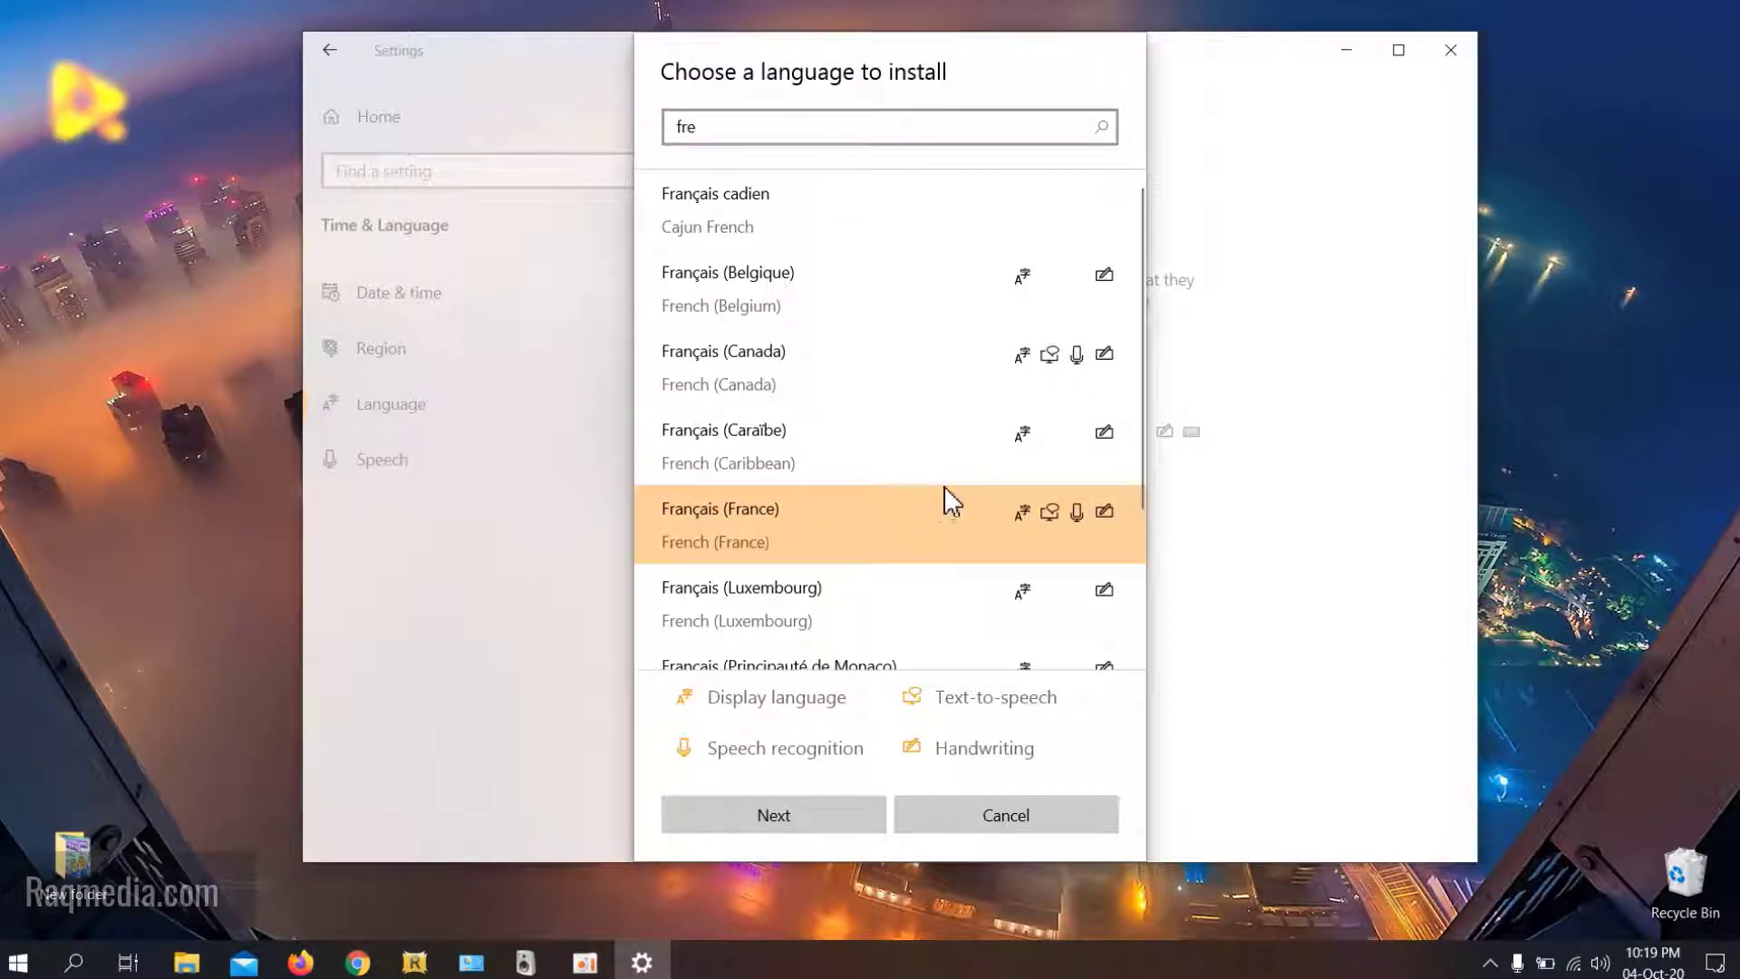
left_click(796, 820)
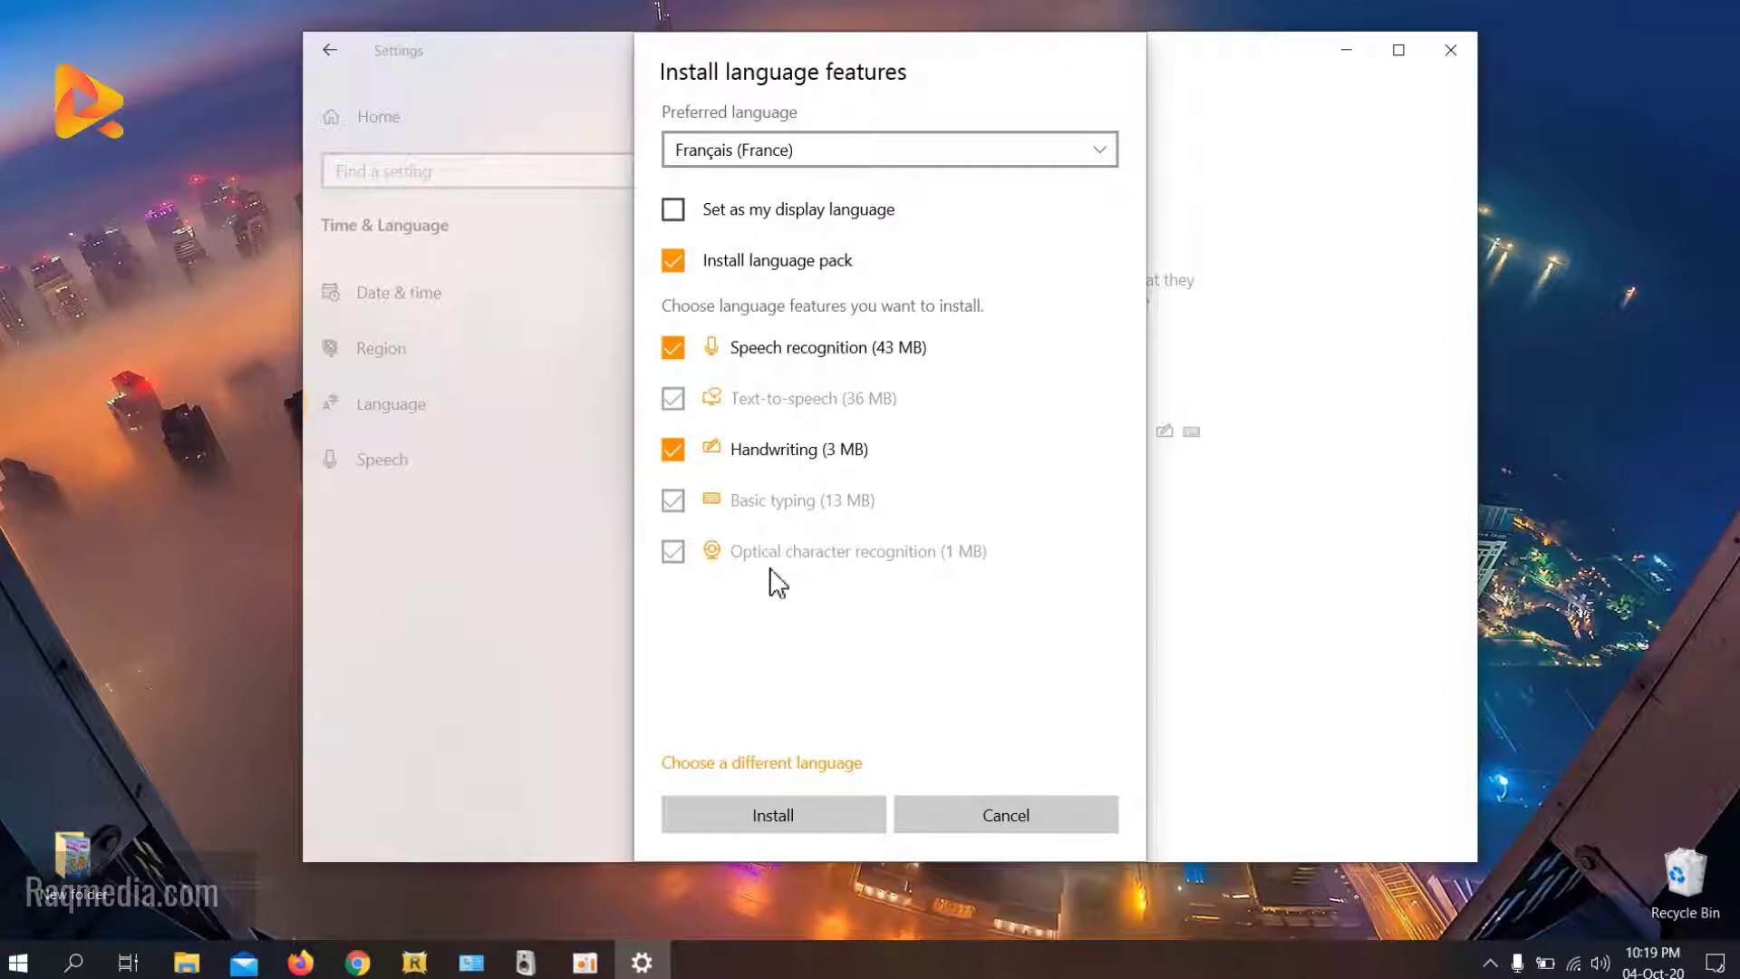
Step: Untick language pack, speech recognition and handwriting for French, keeping text-to-speech
left_click(675, 444)
left_click(672, 399)
left_click(673, 347)
left_click(673, 261)
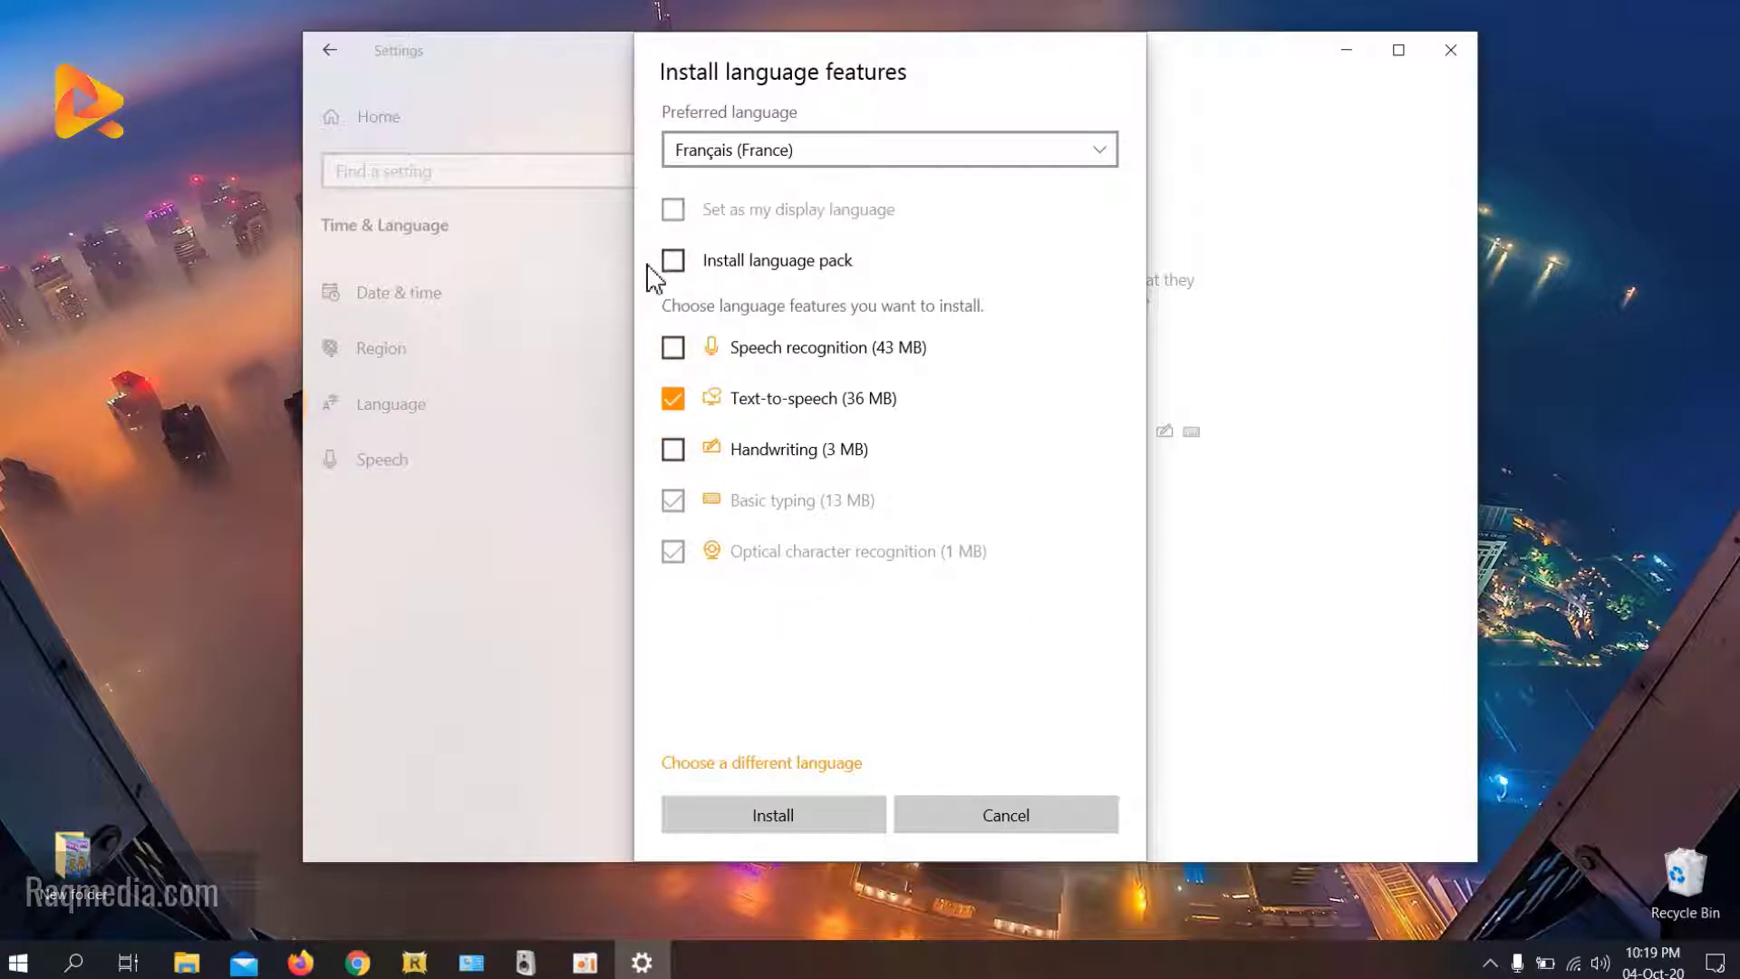
left_click(686, 265)
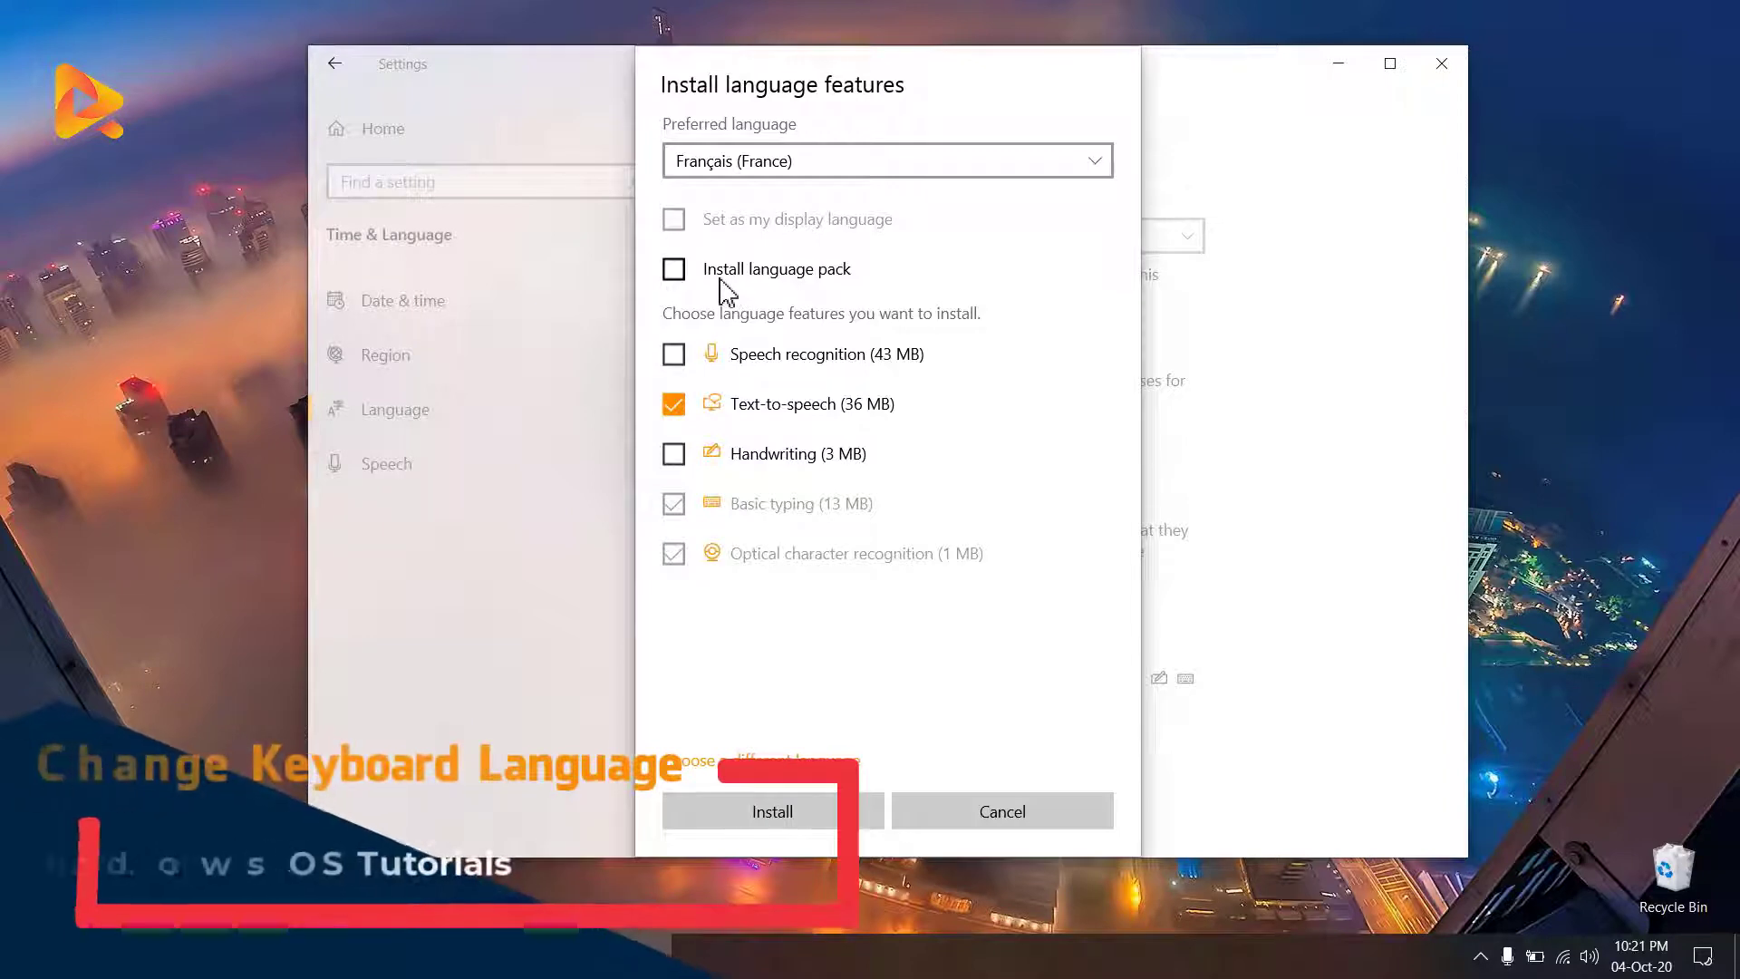
left_click(675, 270)
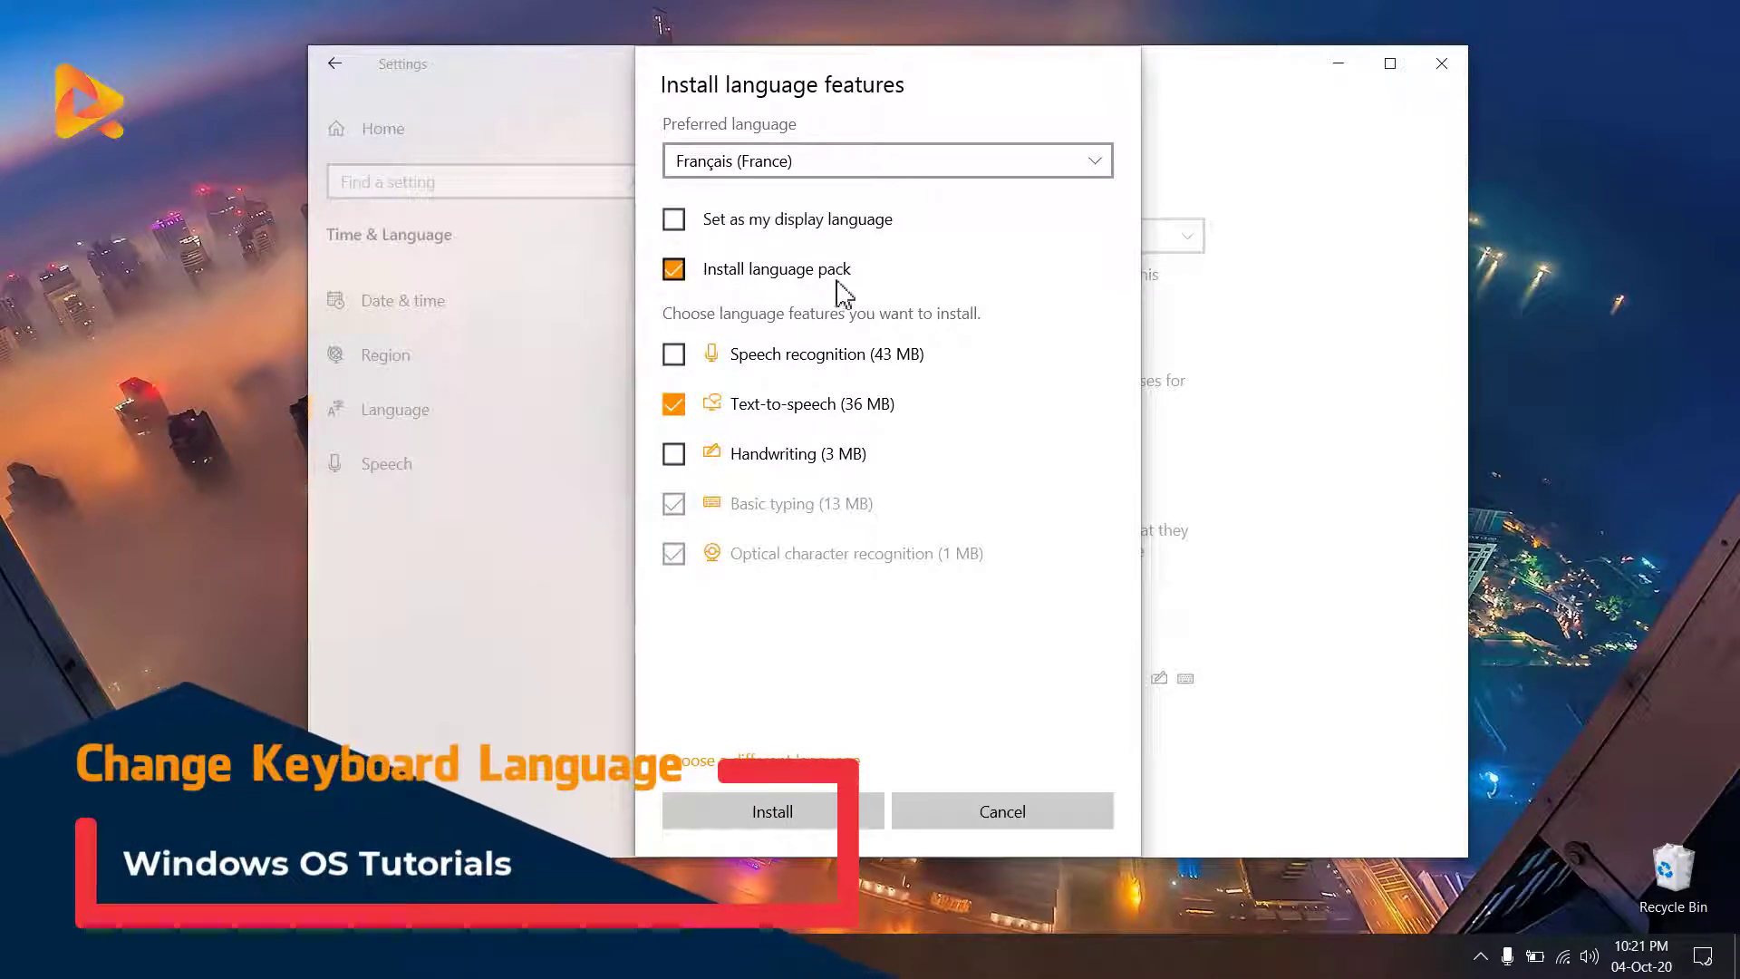
left_click(682, 277)
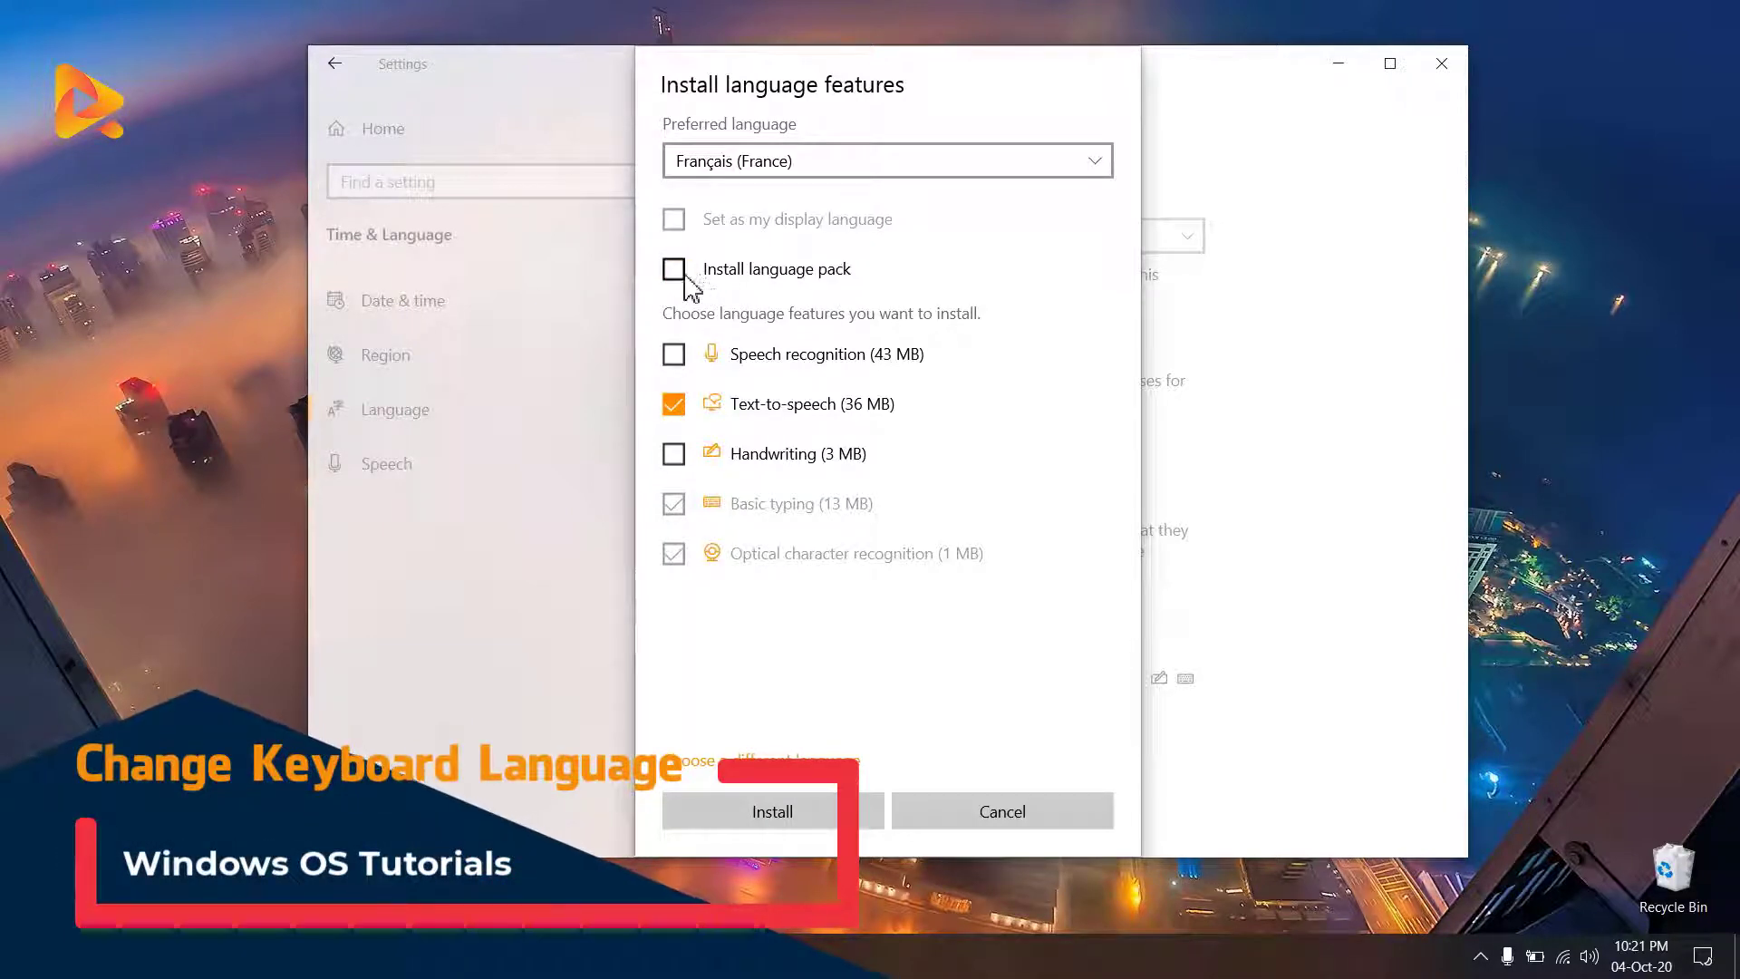
left_click(698, 281)
left_click(685, 268)
left_click(682, 288)
left_click(685, 283)
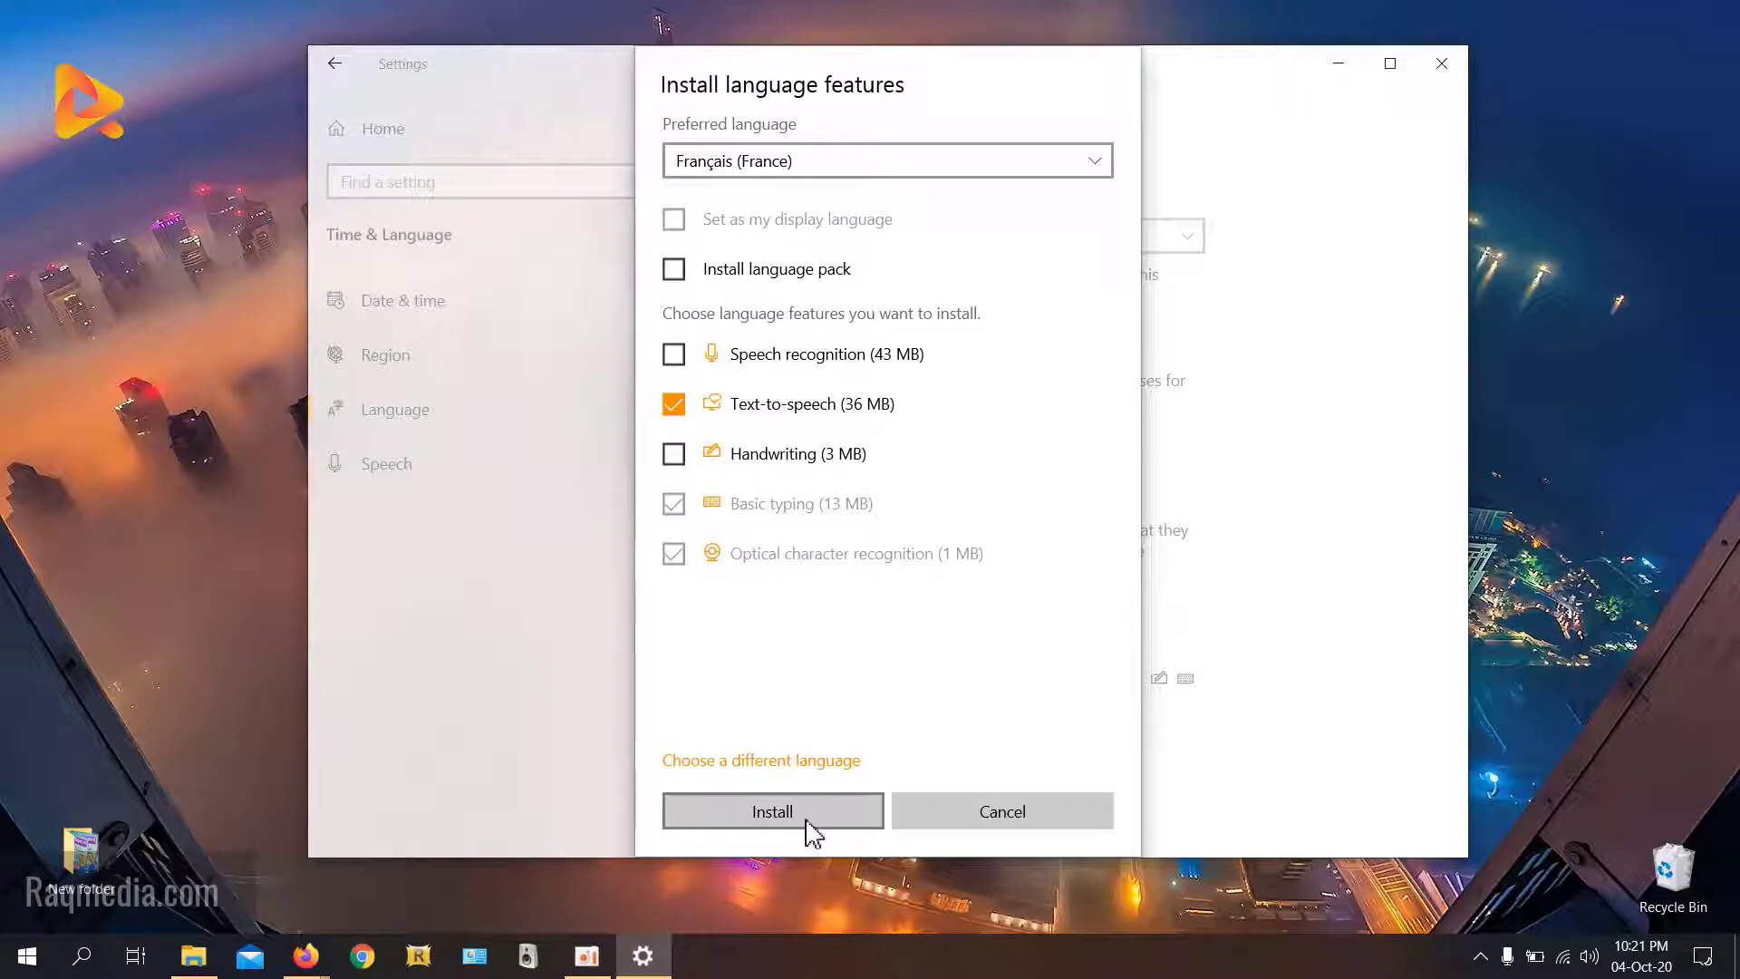
Step: Install Français (France) and expand its entry under Preferred languages
left_click(772, 811)
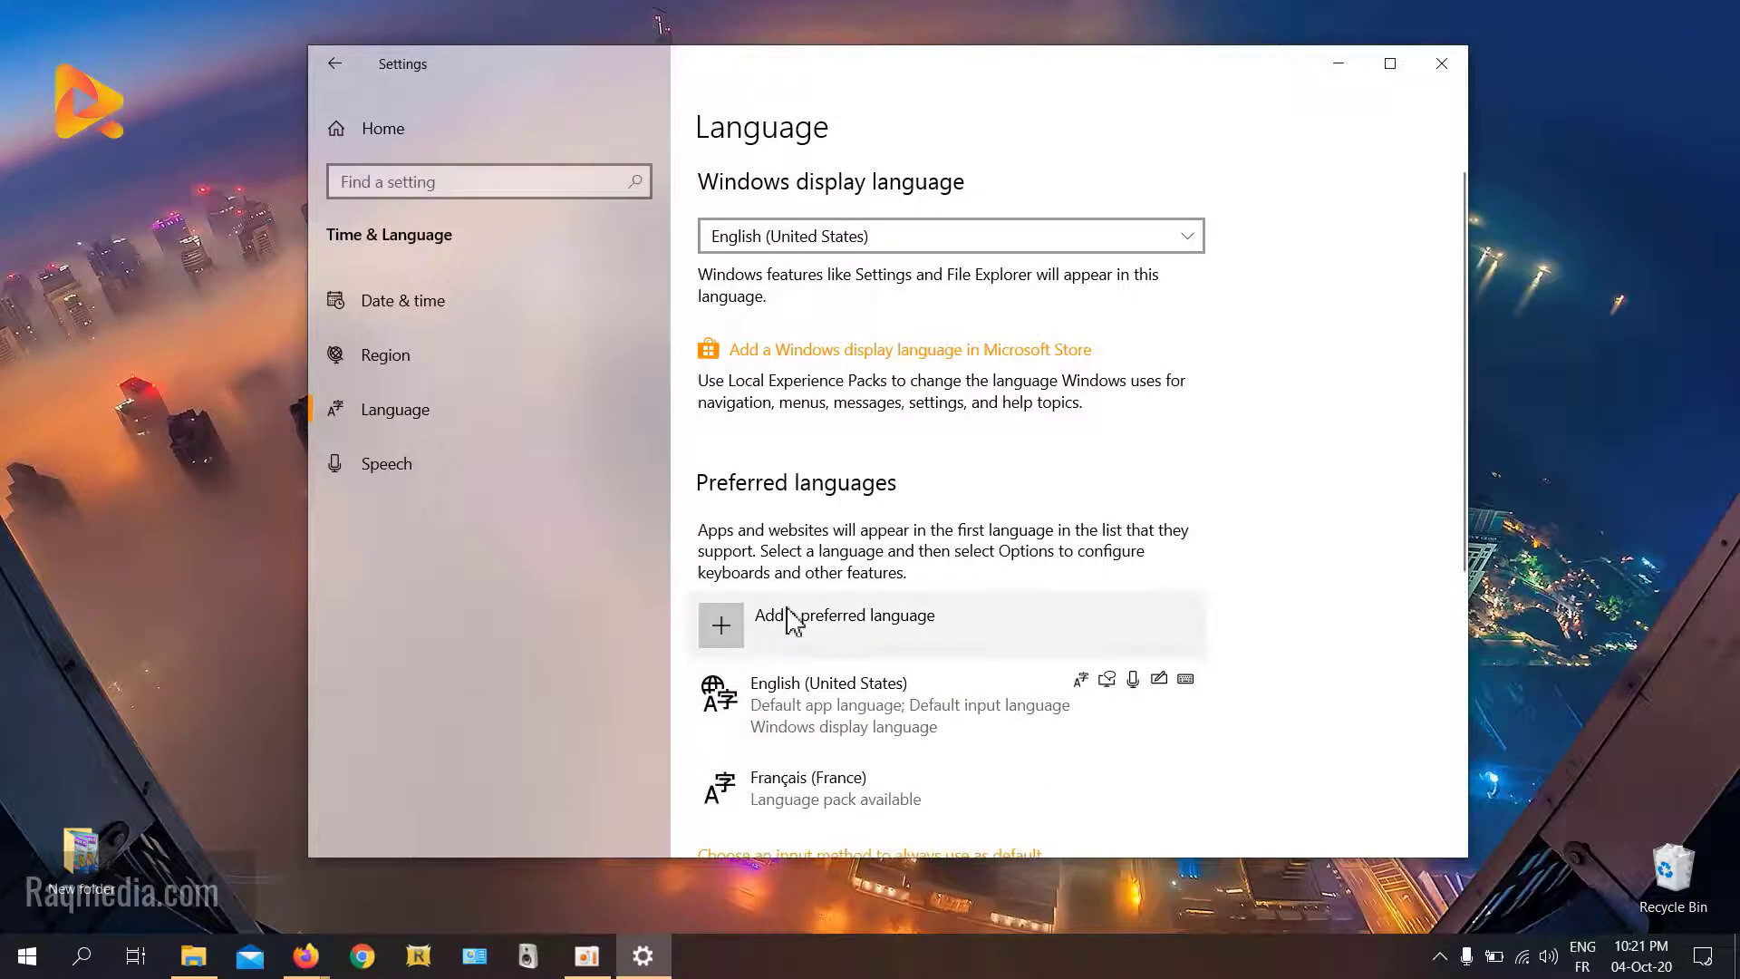
scroll(789, 621, "down", 4)
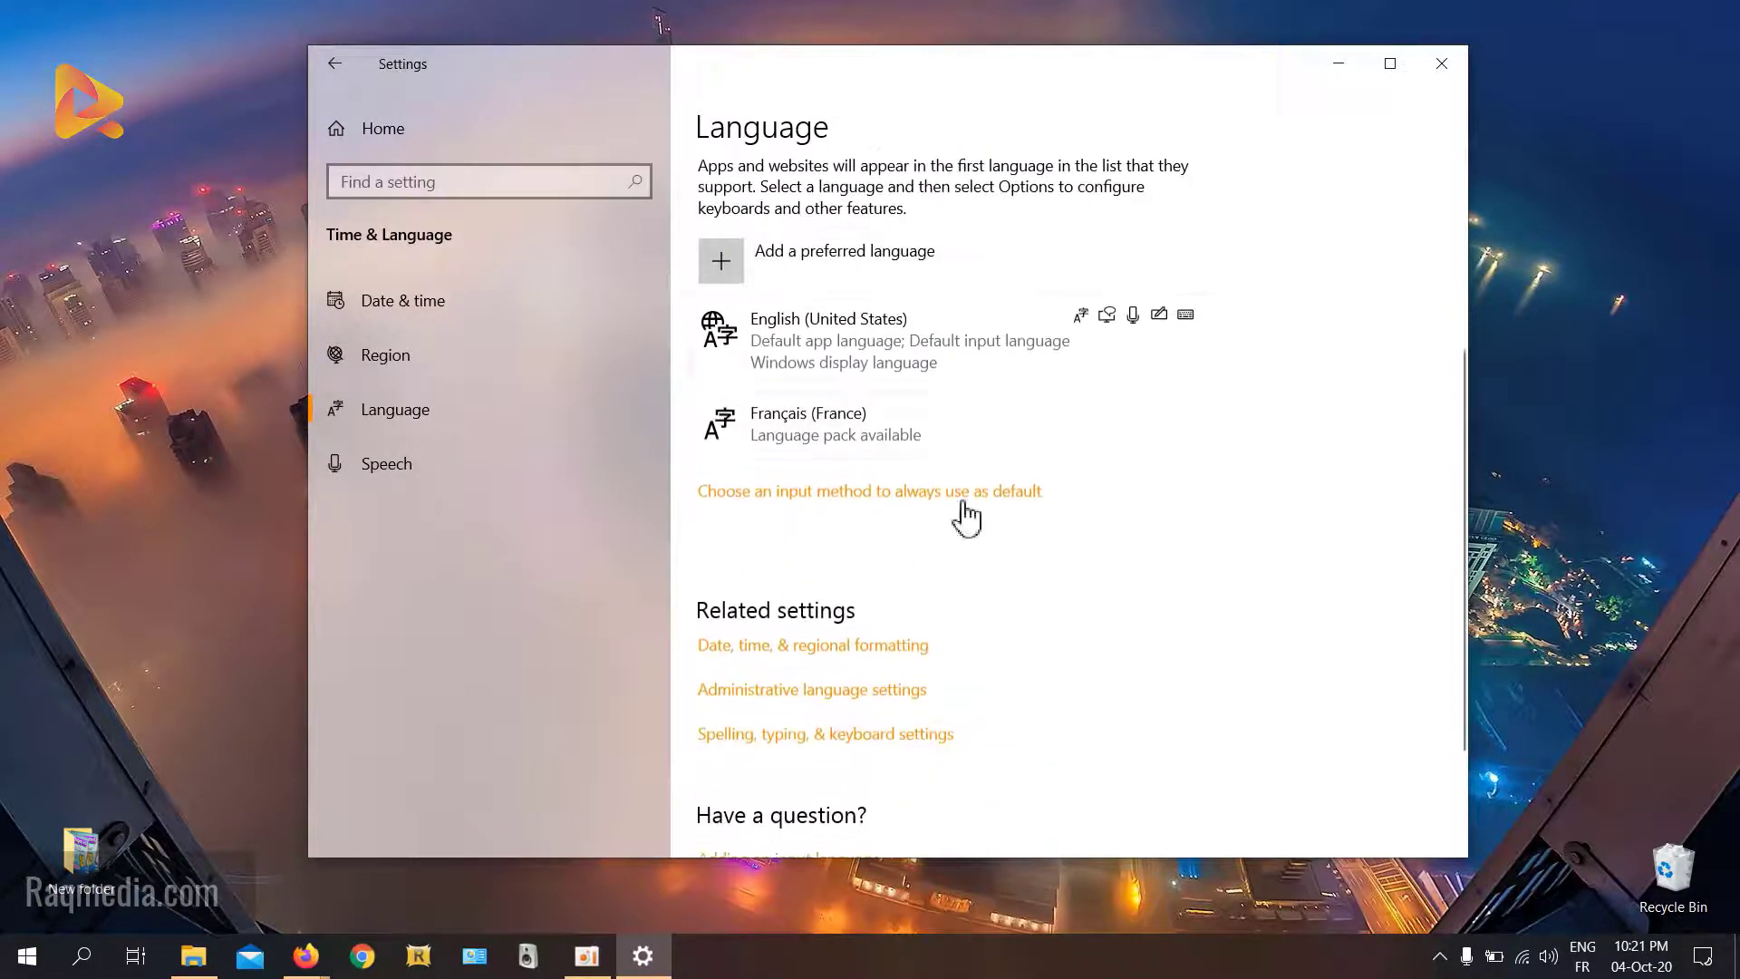
left_click(782, 442)
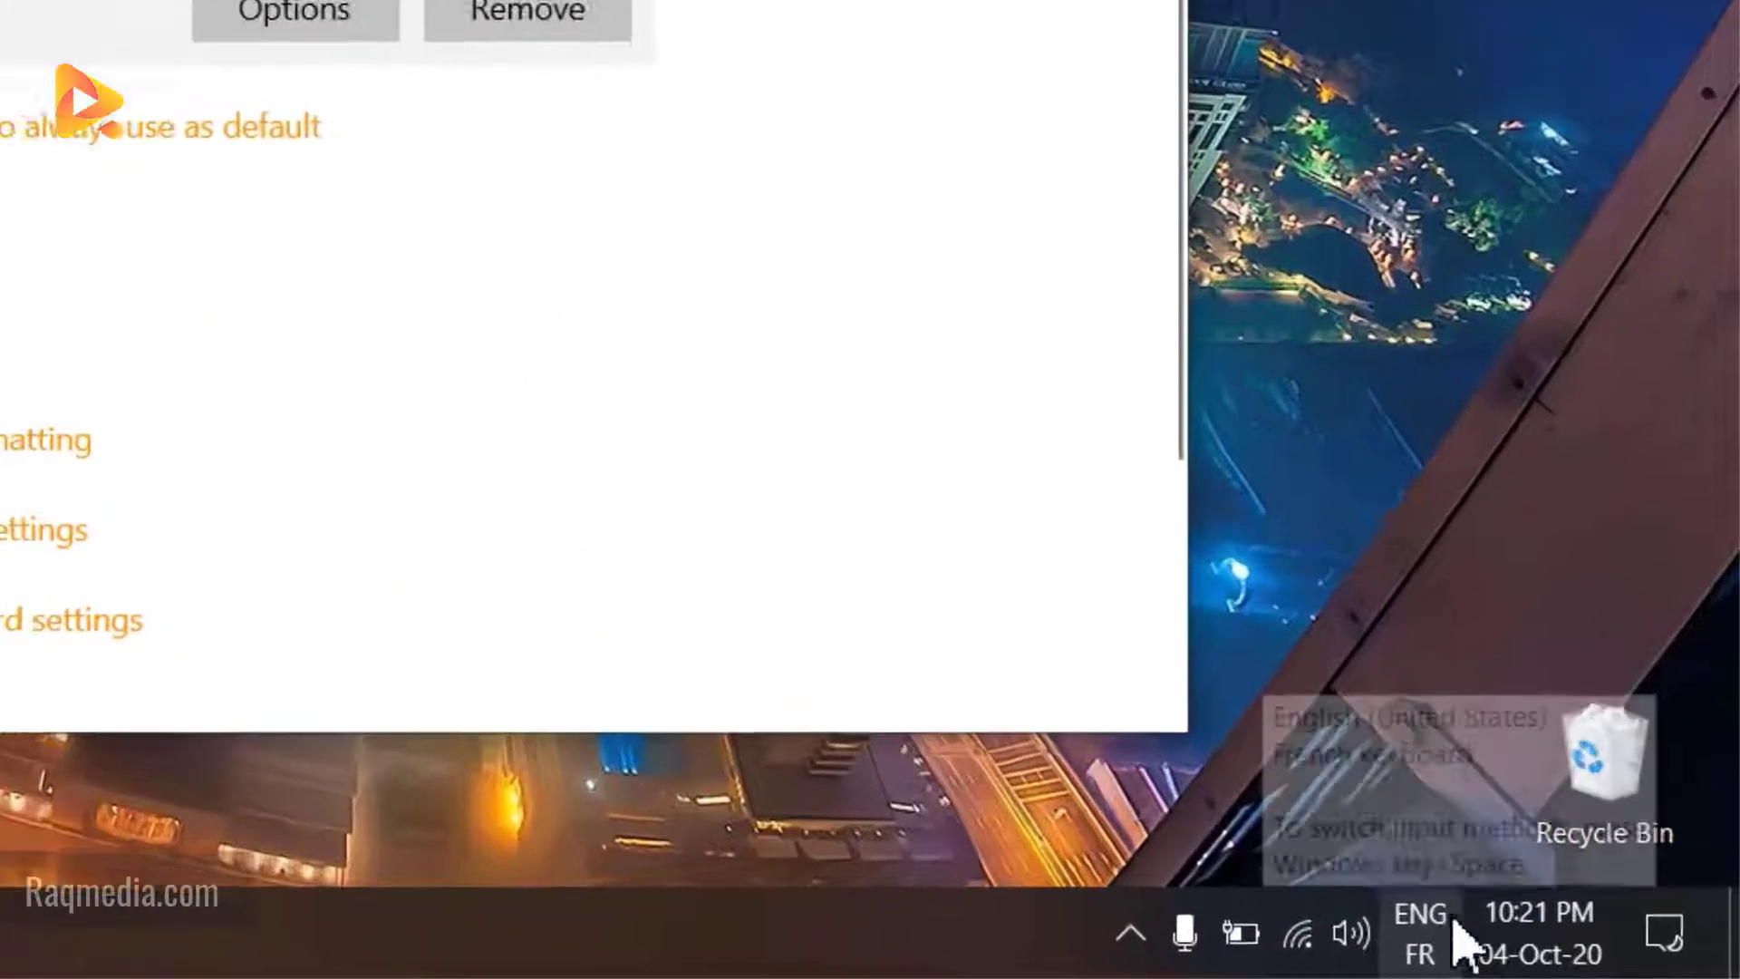
mouse_move(1582, 968)
left_click(1402, 970)
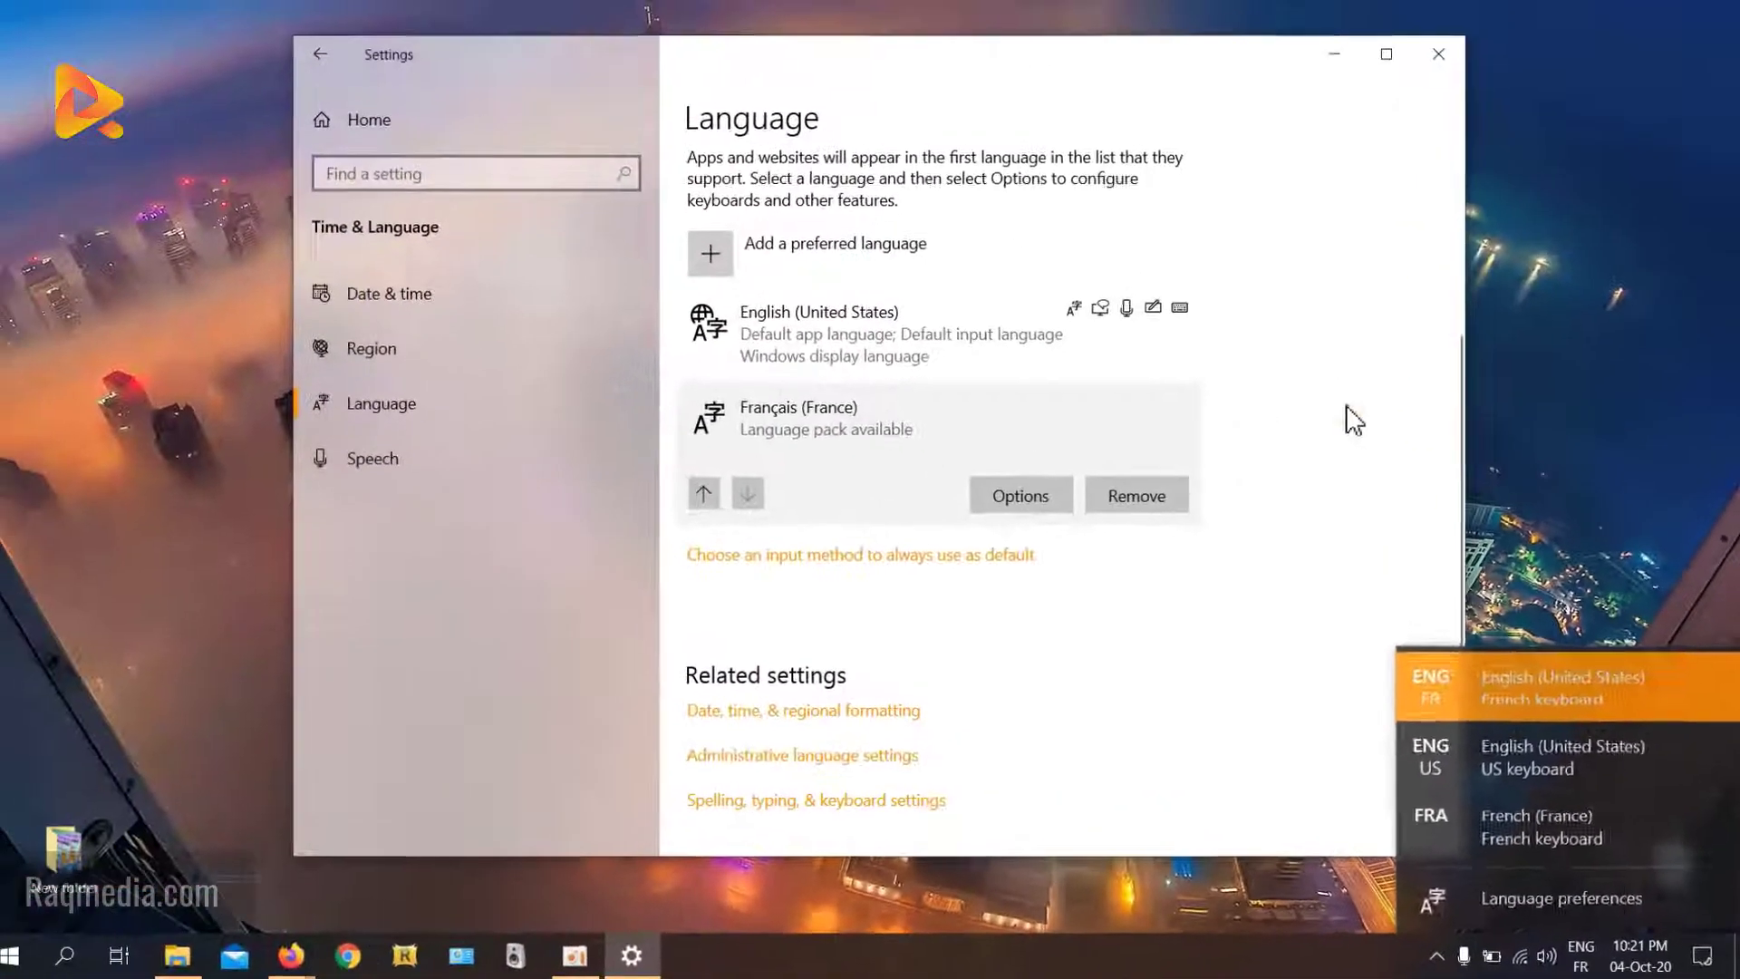
left_click(1352, 419)
scroll(886, 660, "up", 2)
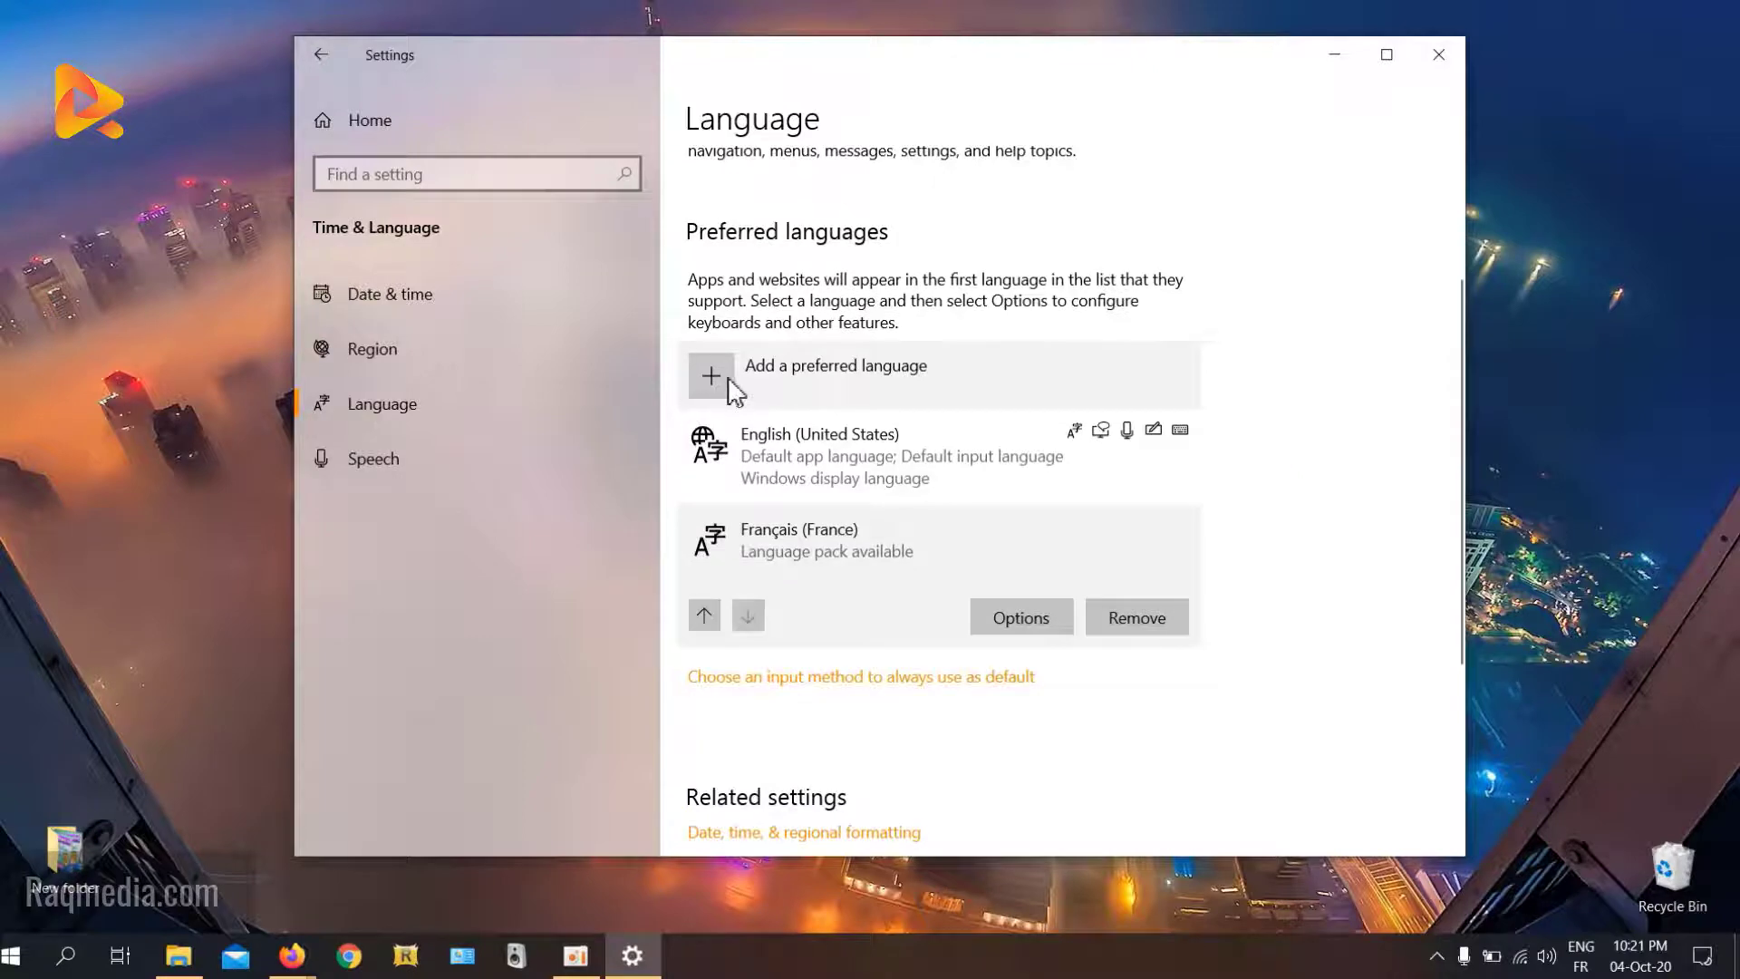
left_click(734, 380)
scroll(820, 478, "down", 5)
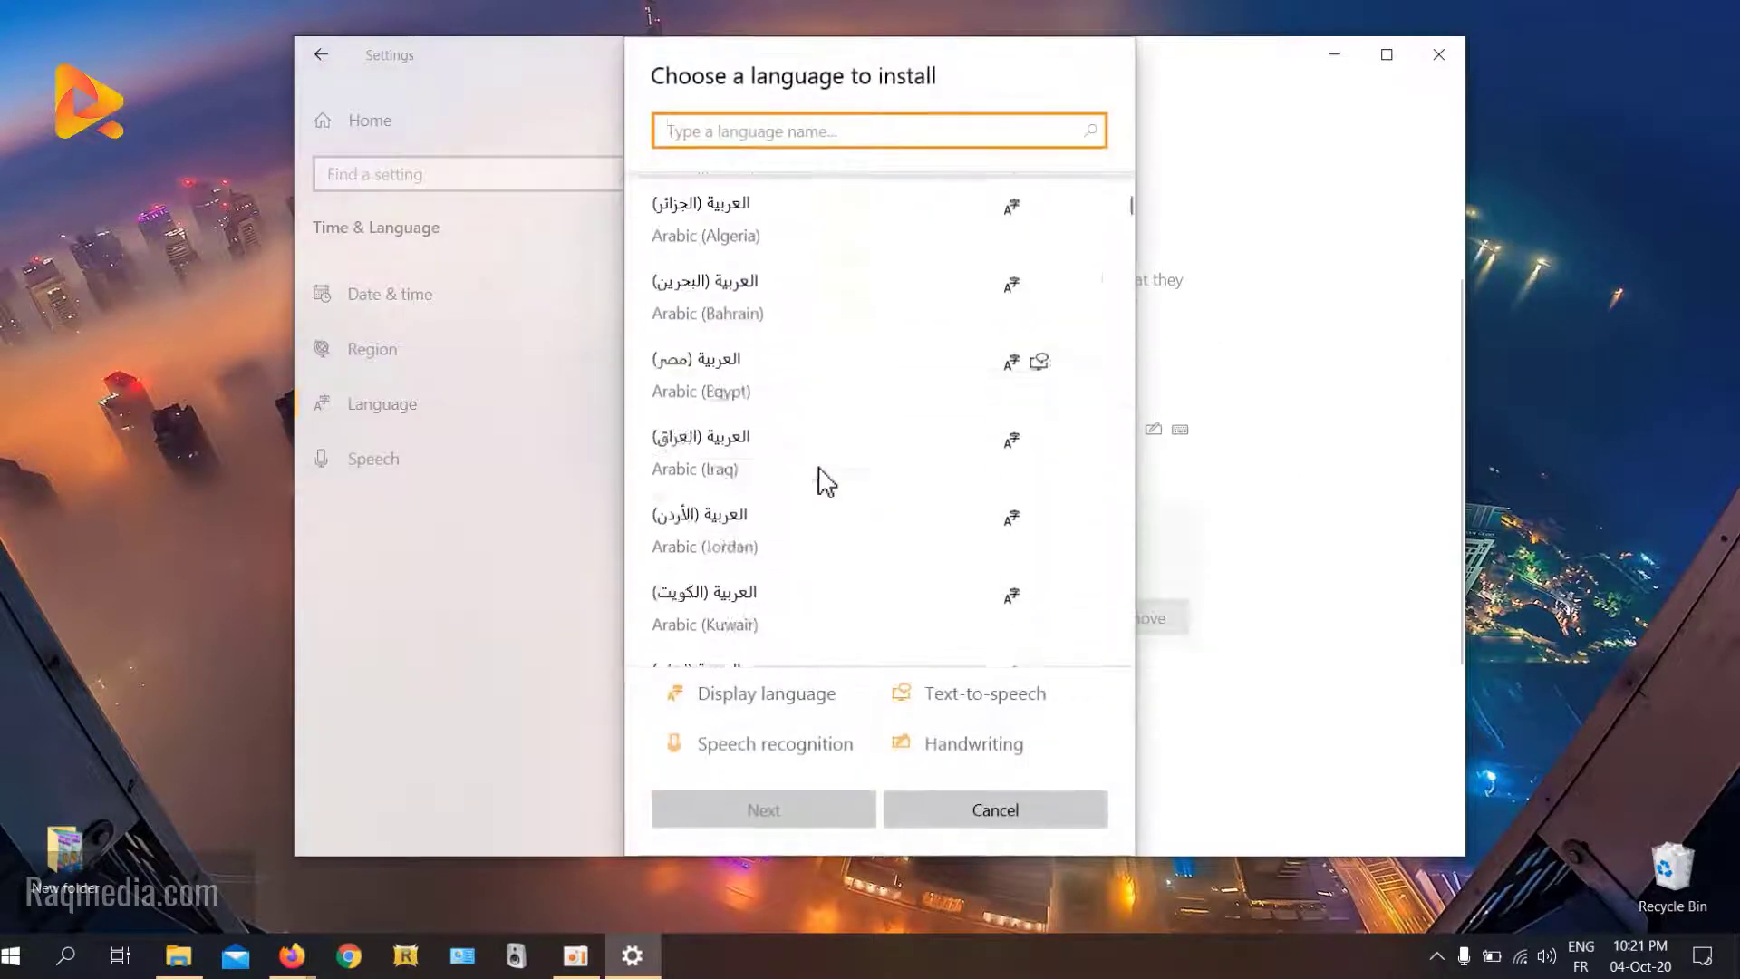
scroll(826, 362, "up", 3)
type("g")
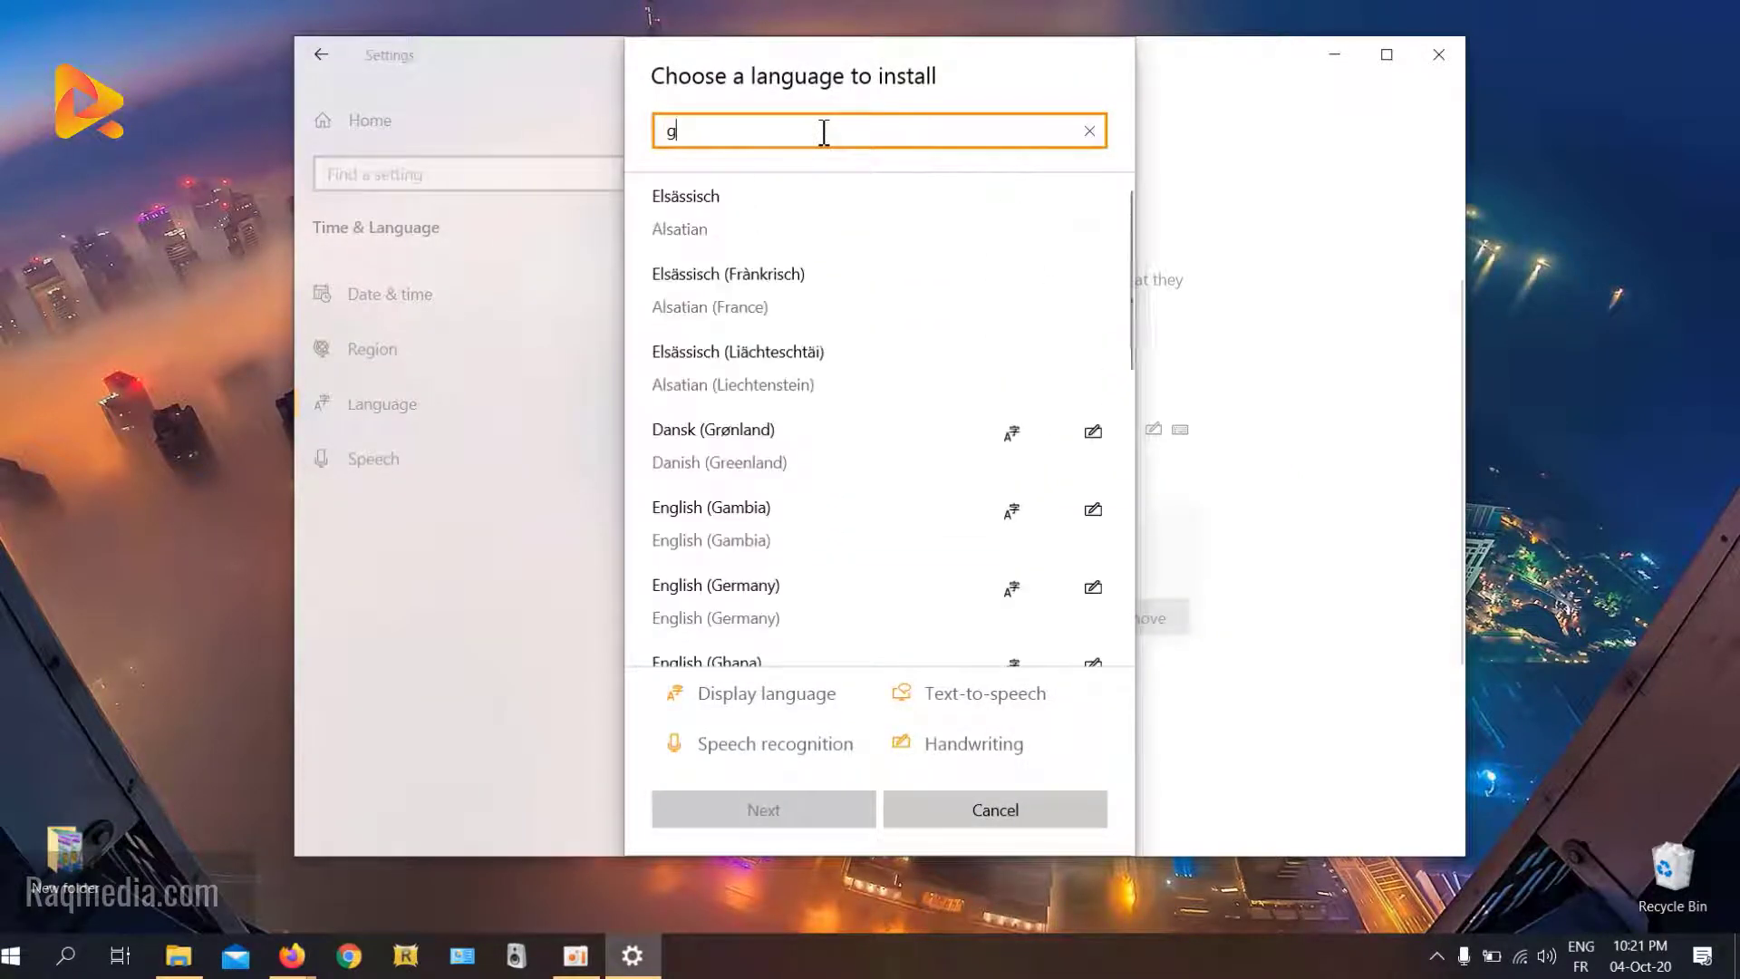
type("erman")
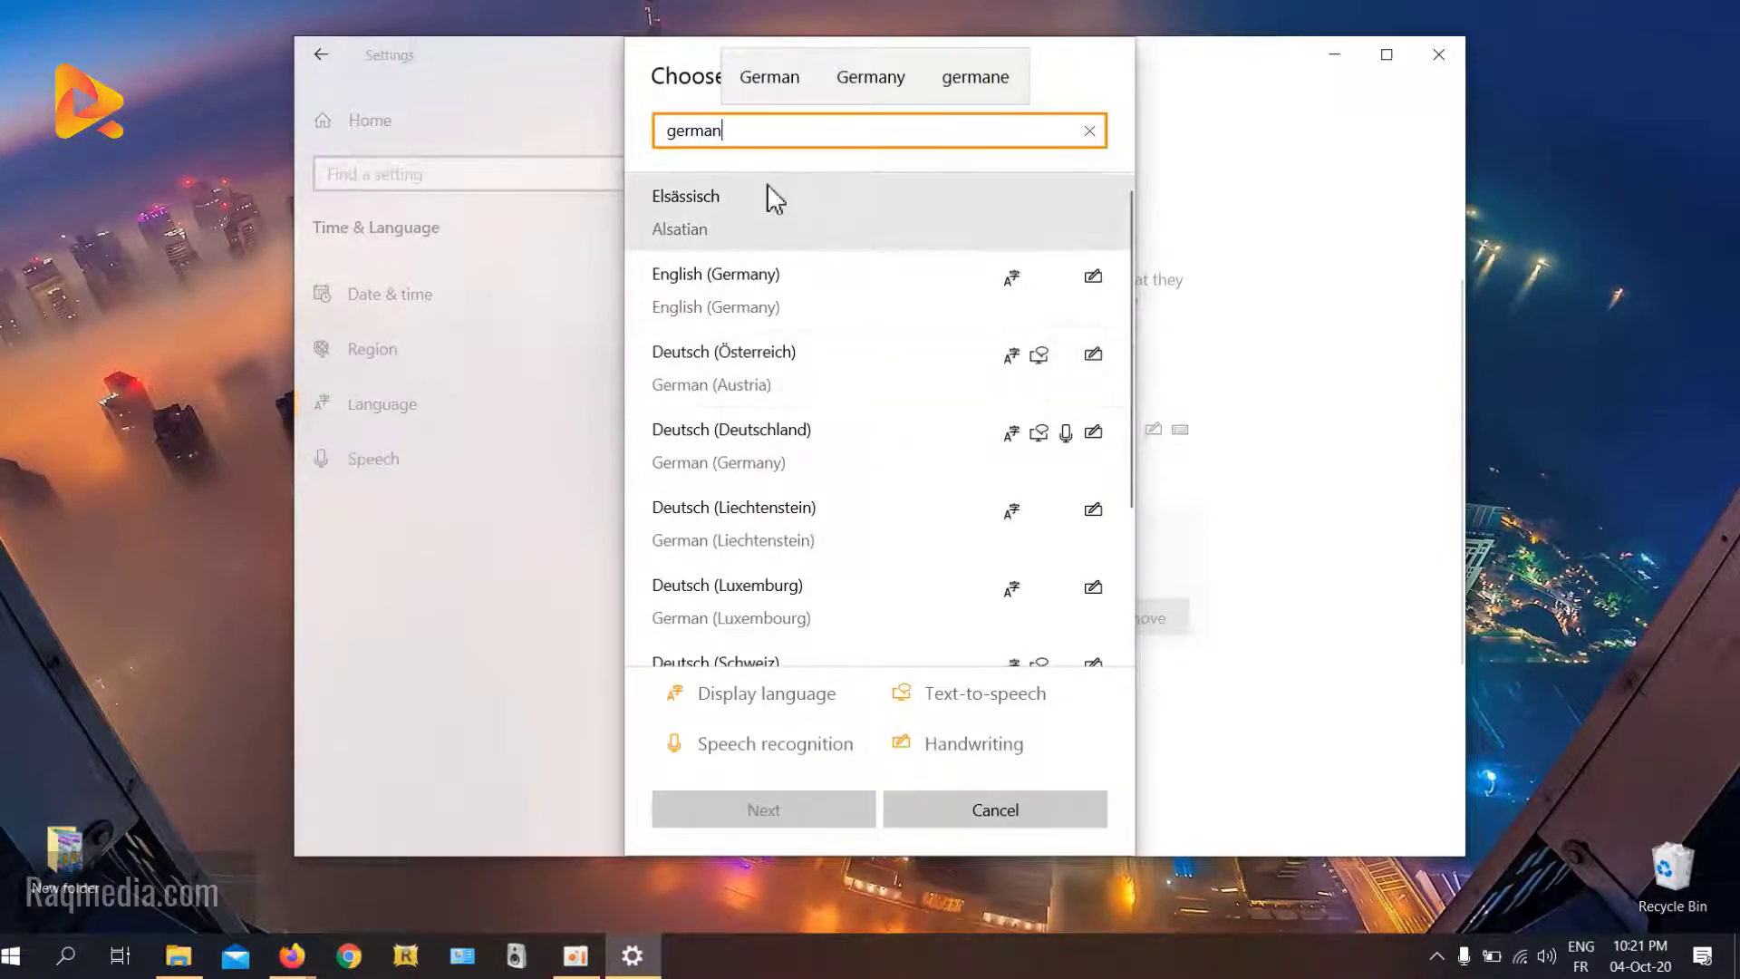
left_click_drag(732, 132, 643, 133)
type("spanish")
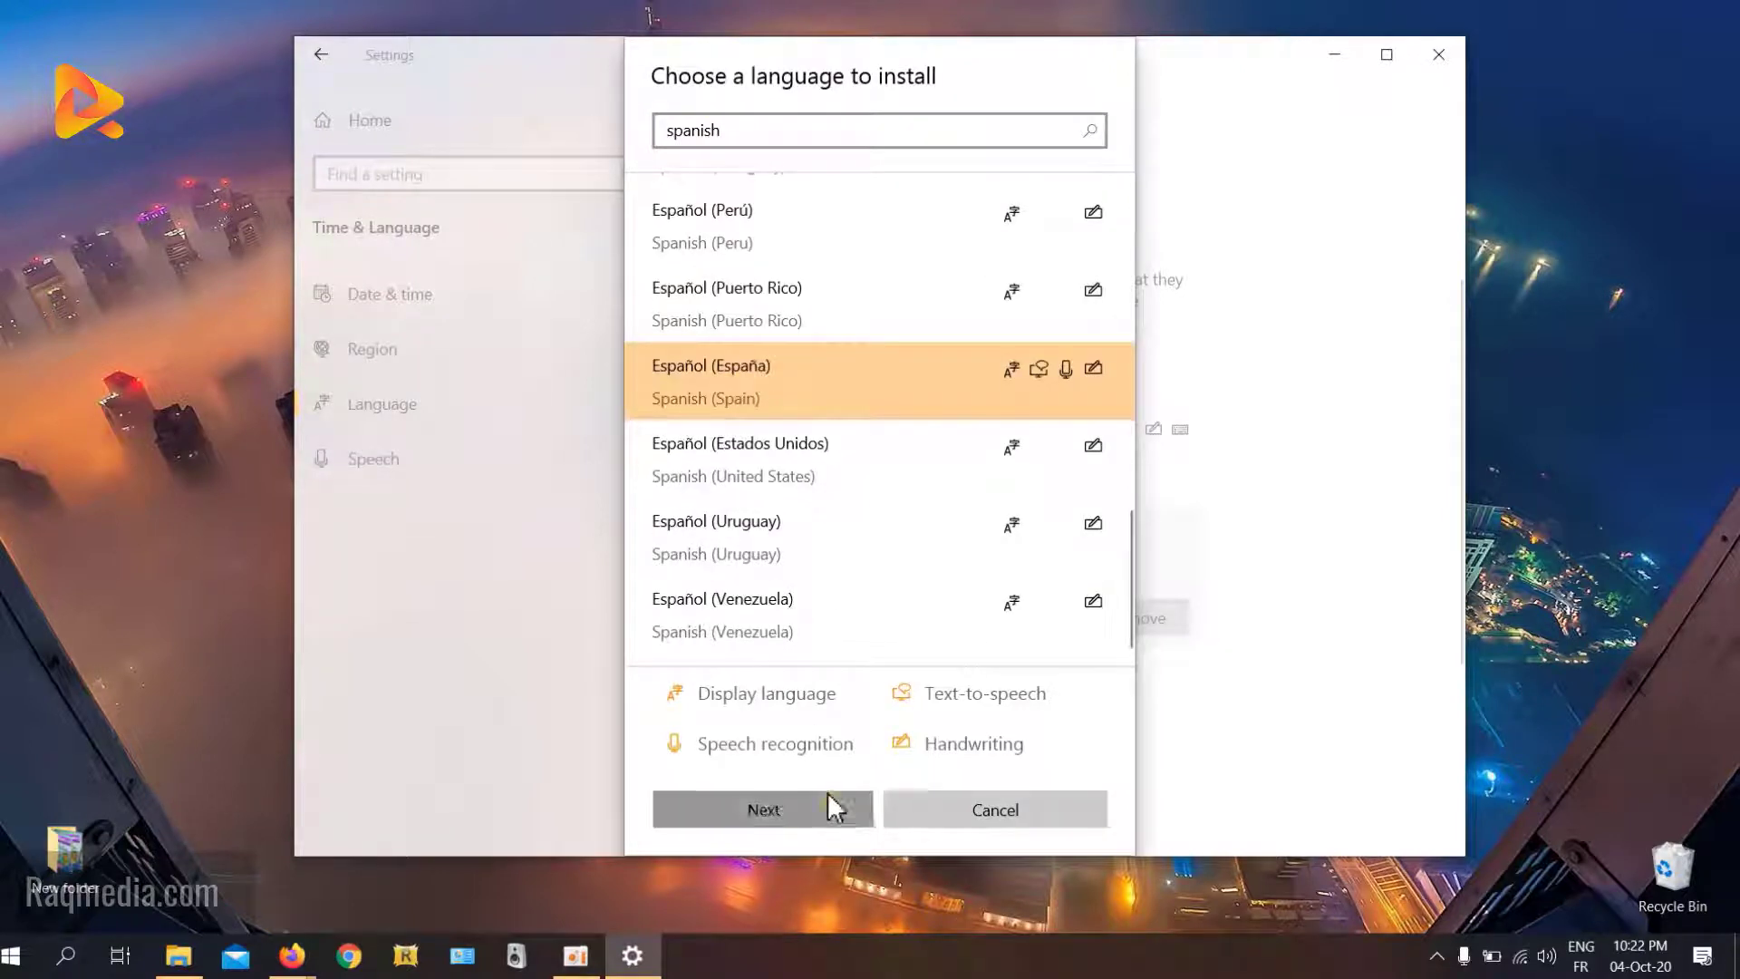
left_click(827, 806)
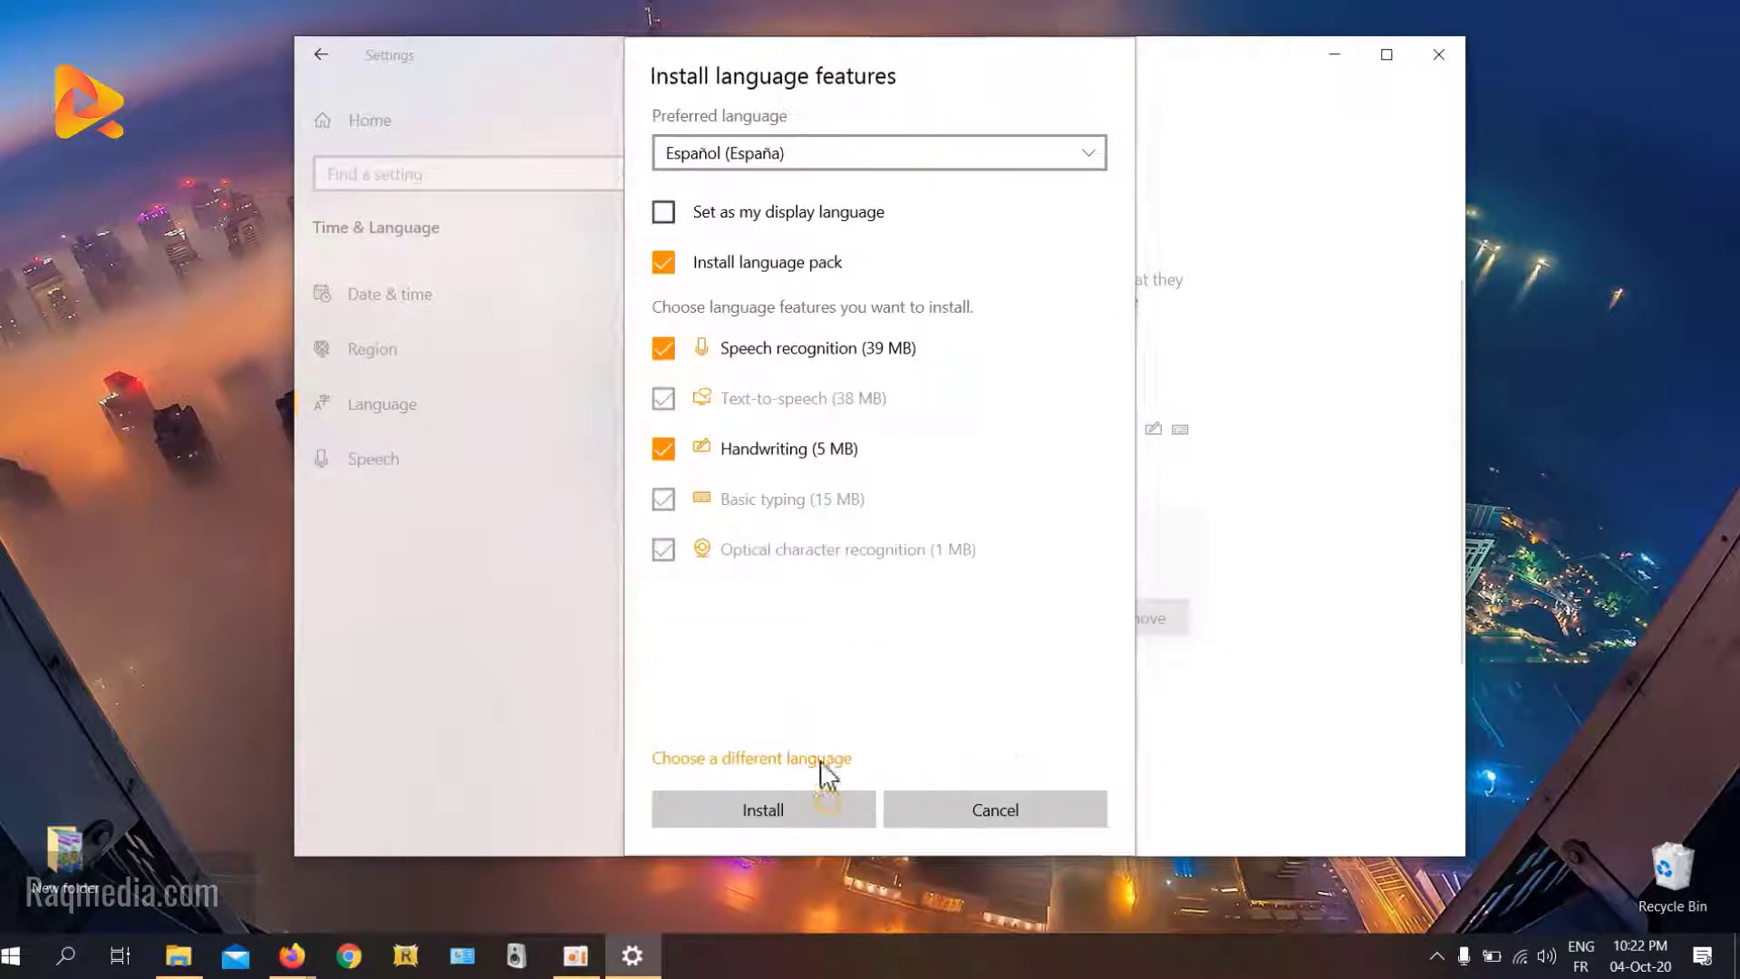
left_click(794, 262)
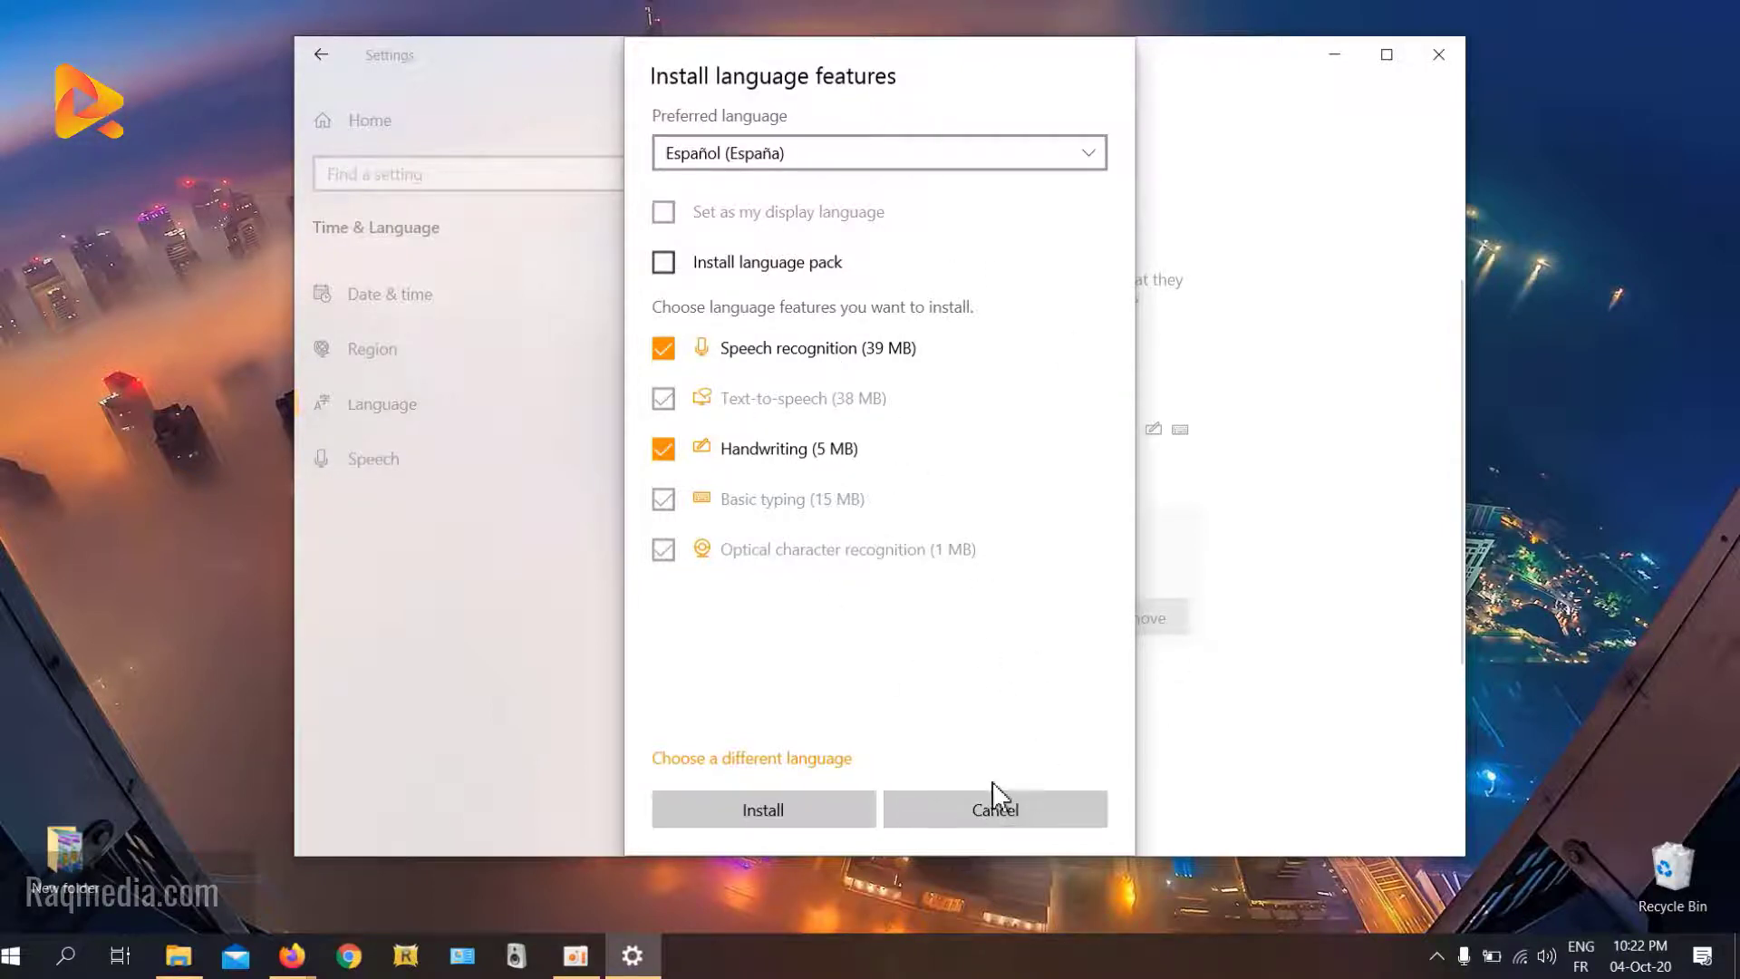
left_click(1020, 817)
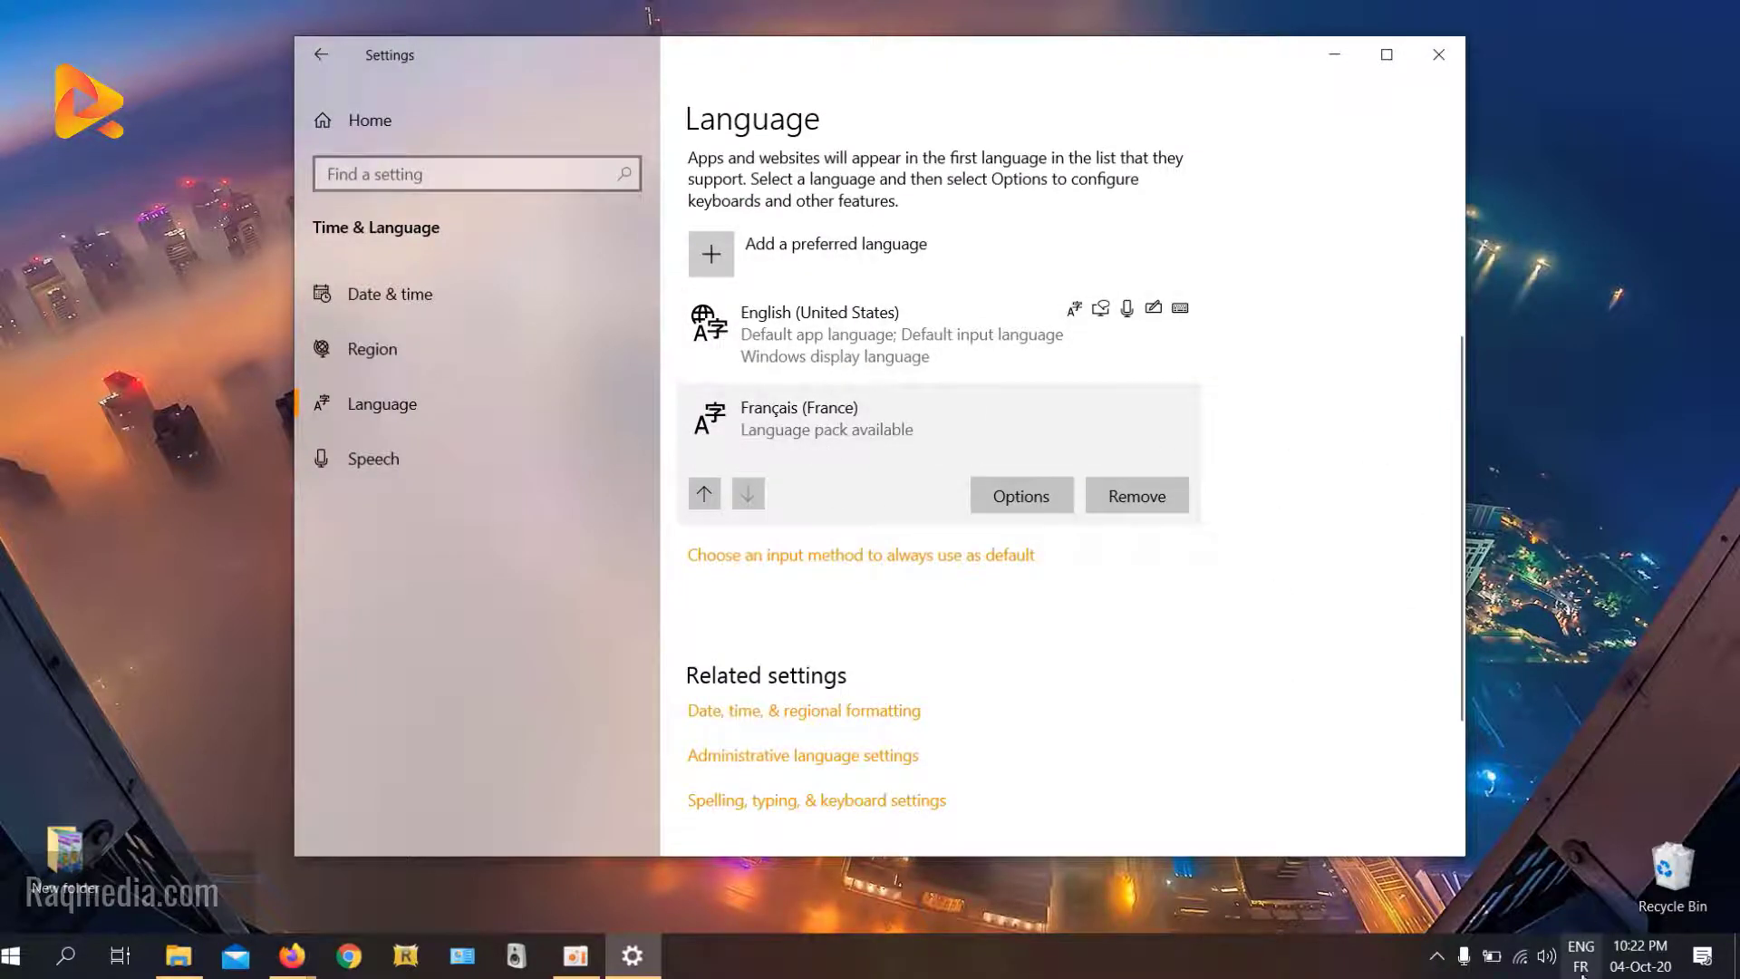
Step: Check the taskbar input-language list, then select English (United States) in Preferred languages
left_click(1601, 952)
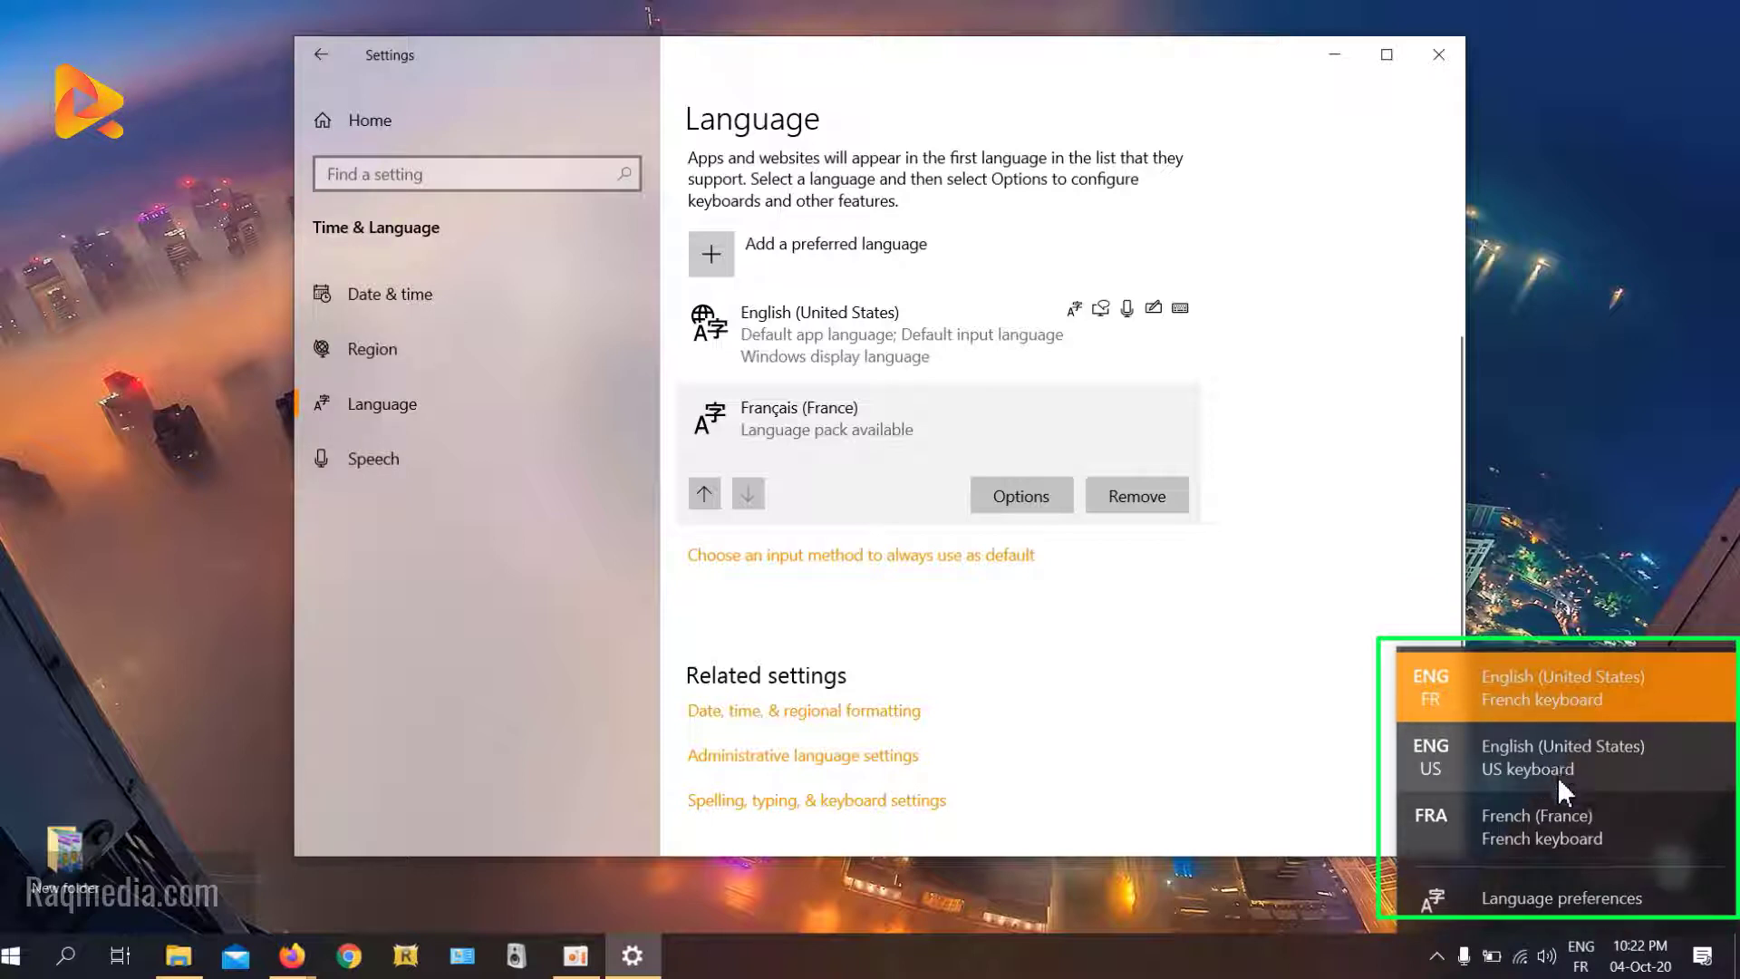
left_click(1319, 412)
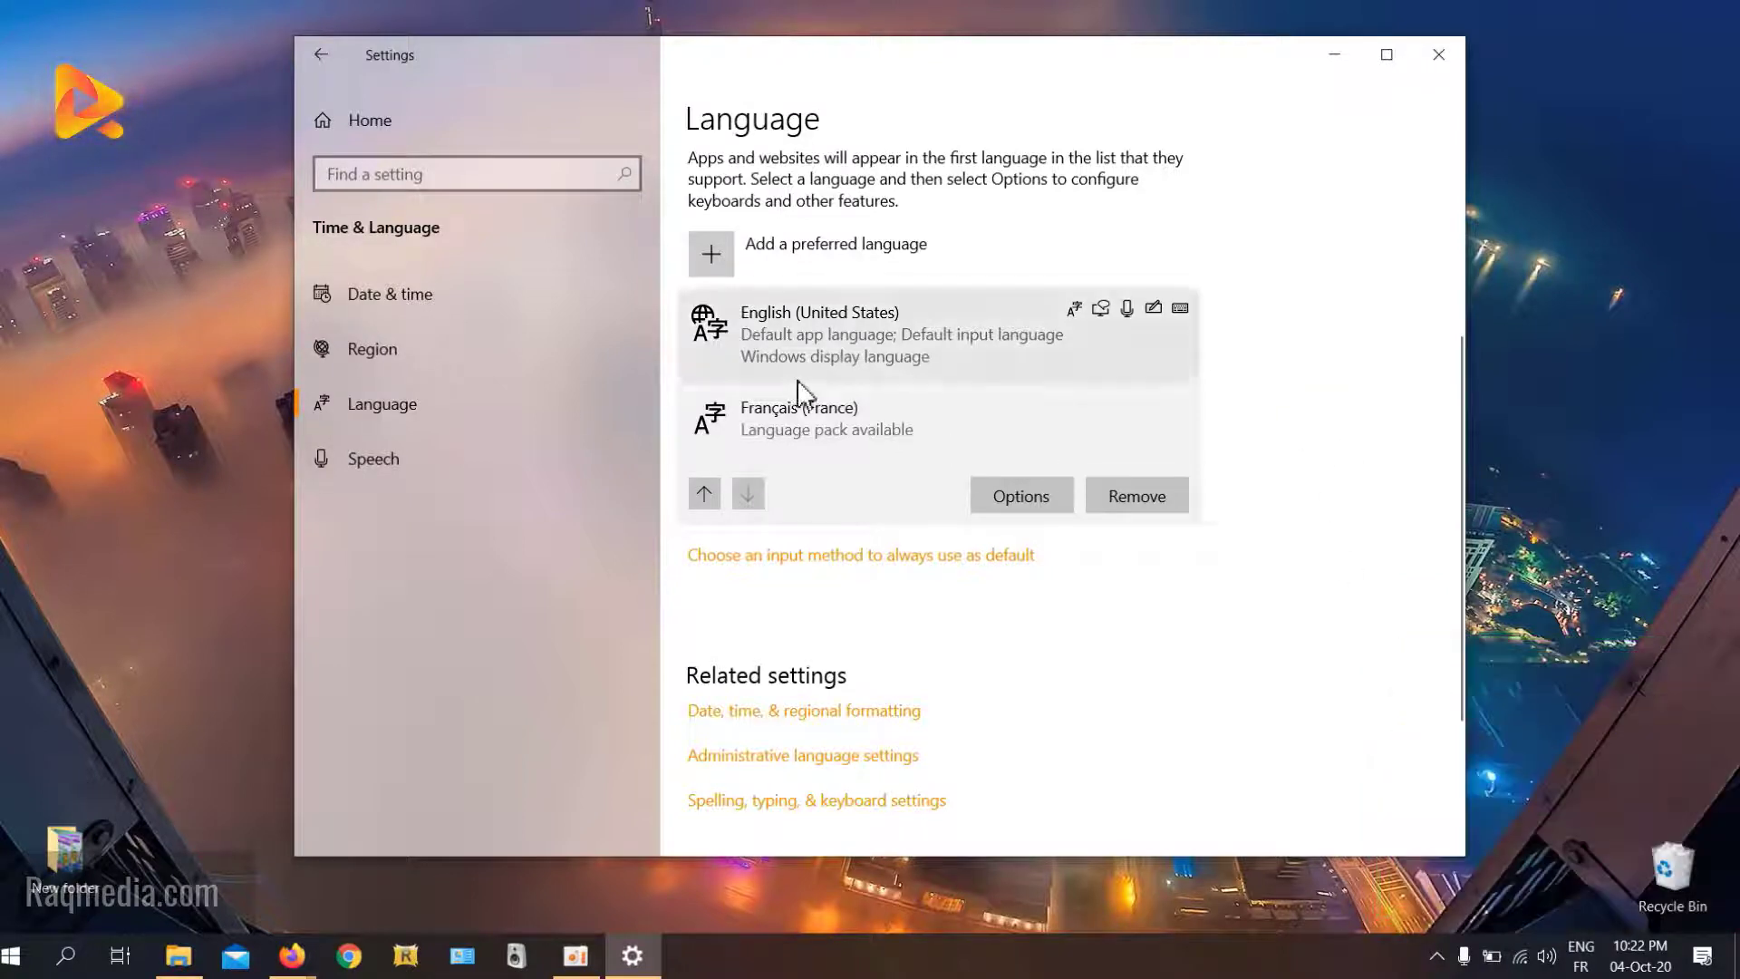
left_click(927, 350)
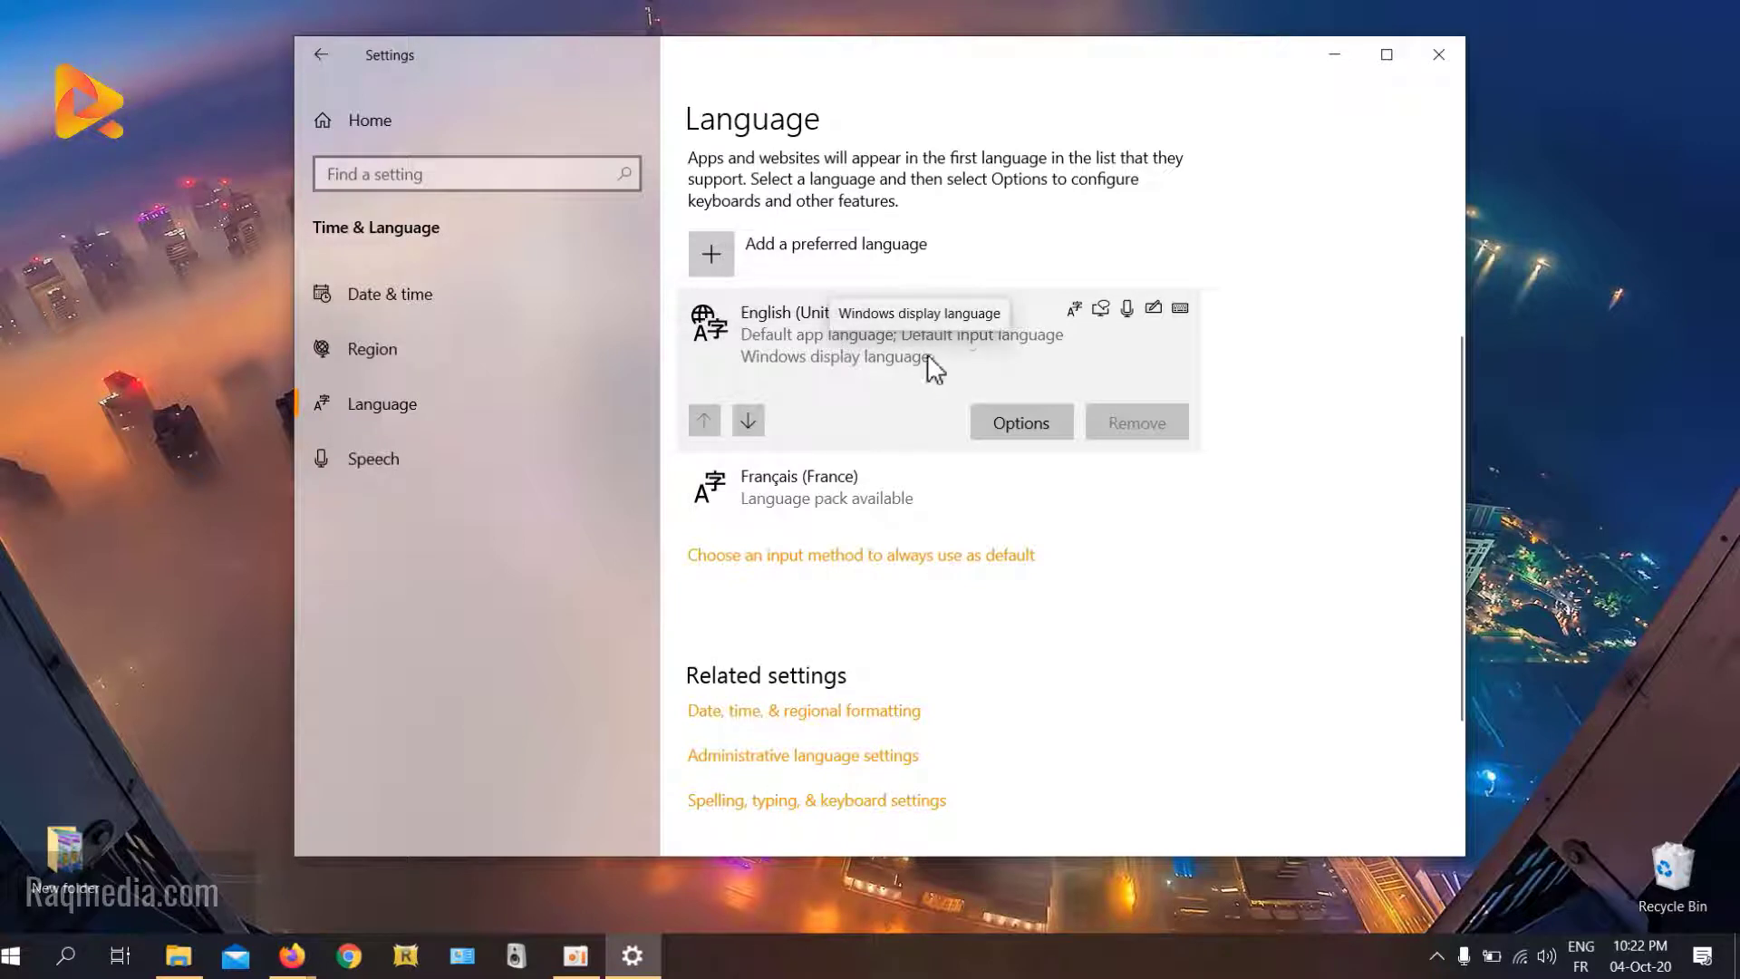
left_click(1019, 435)
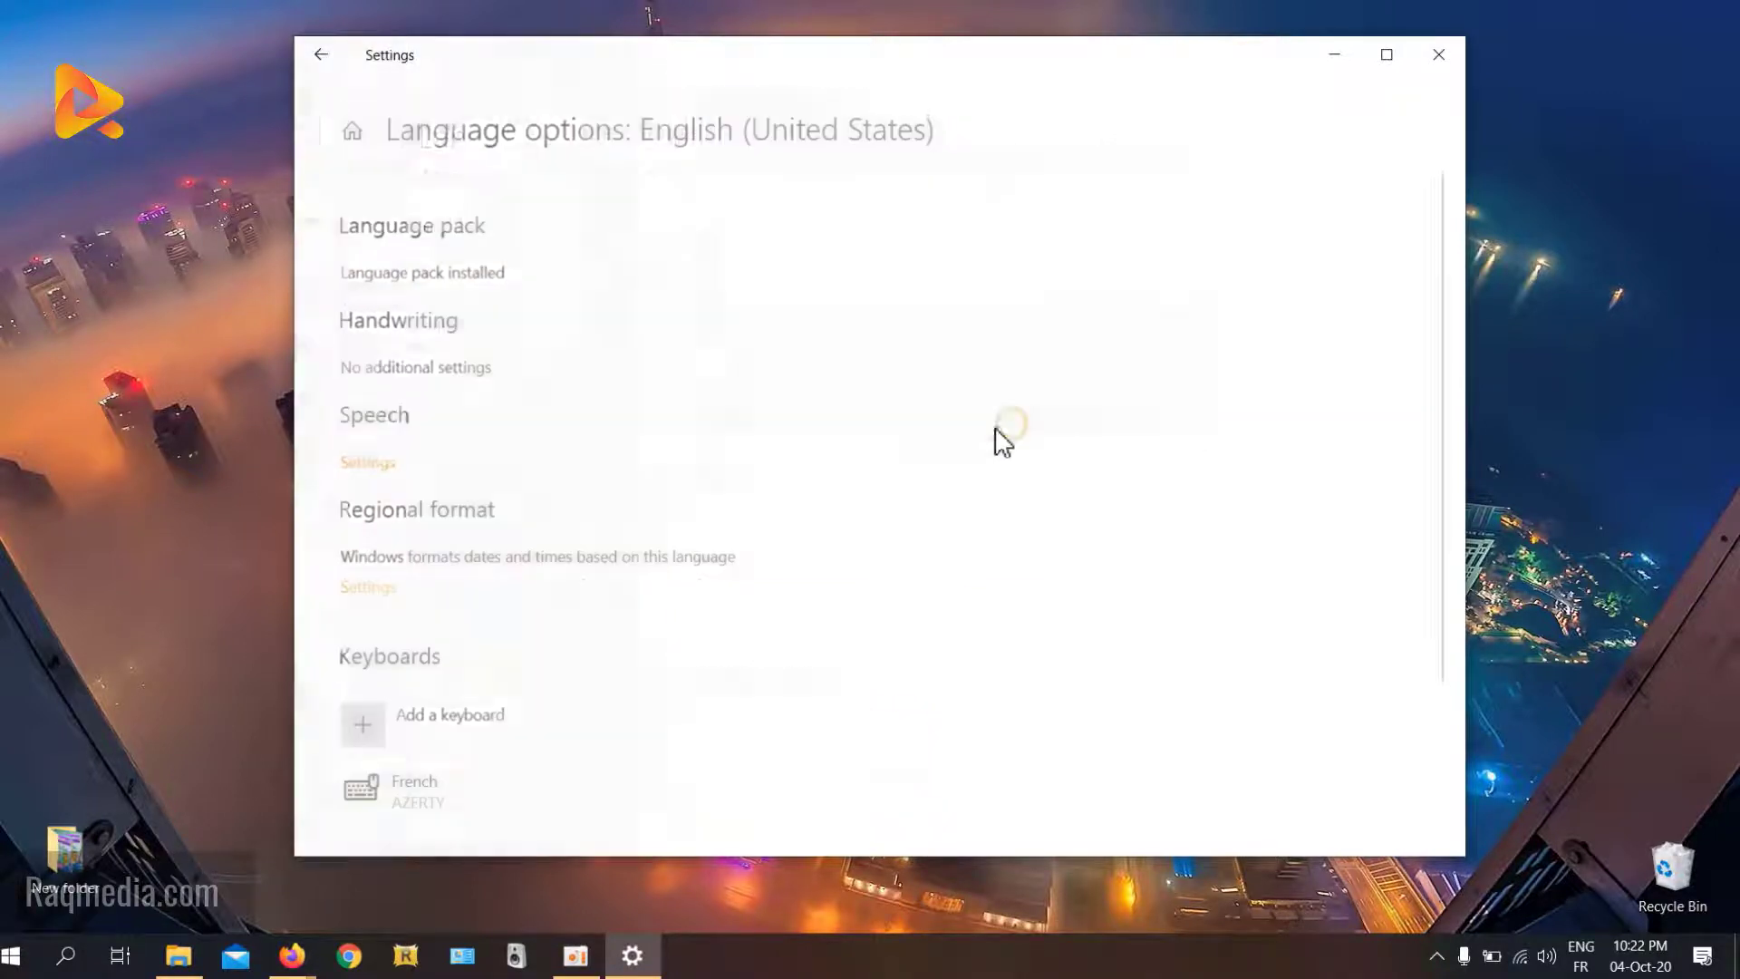
scroll(472, 521, "down", 3)
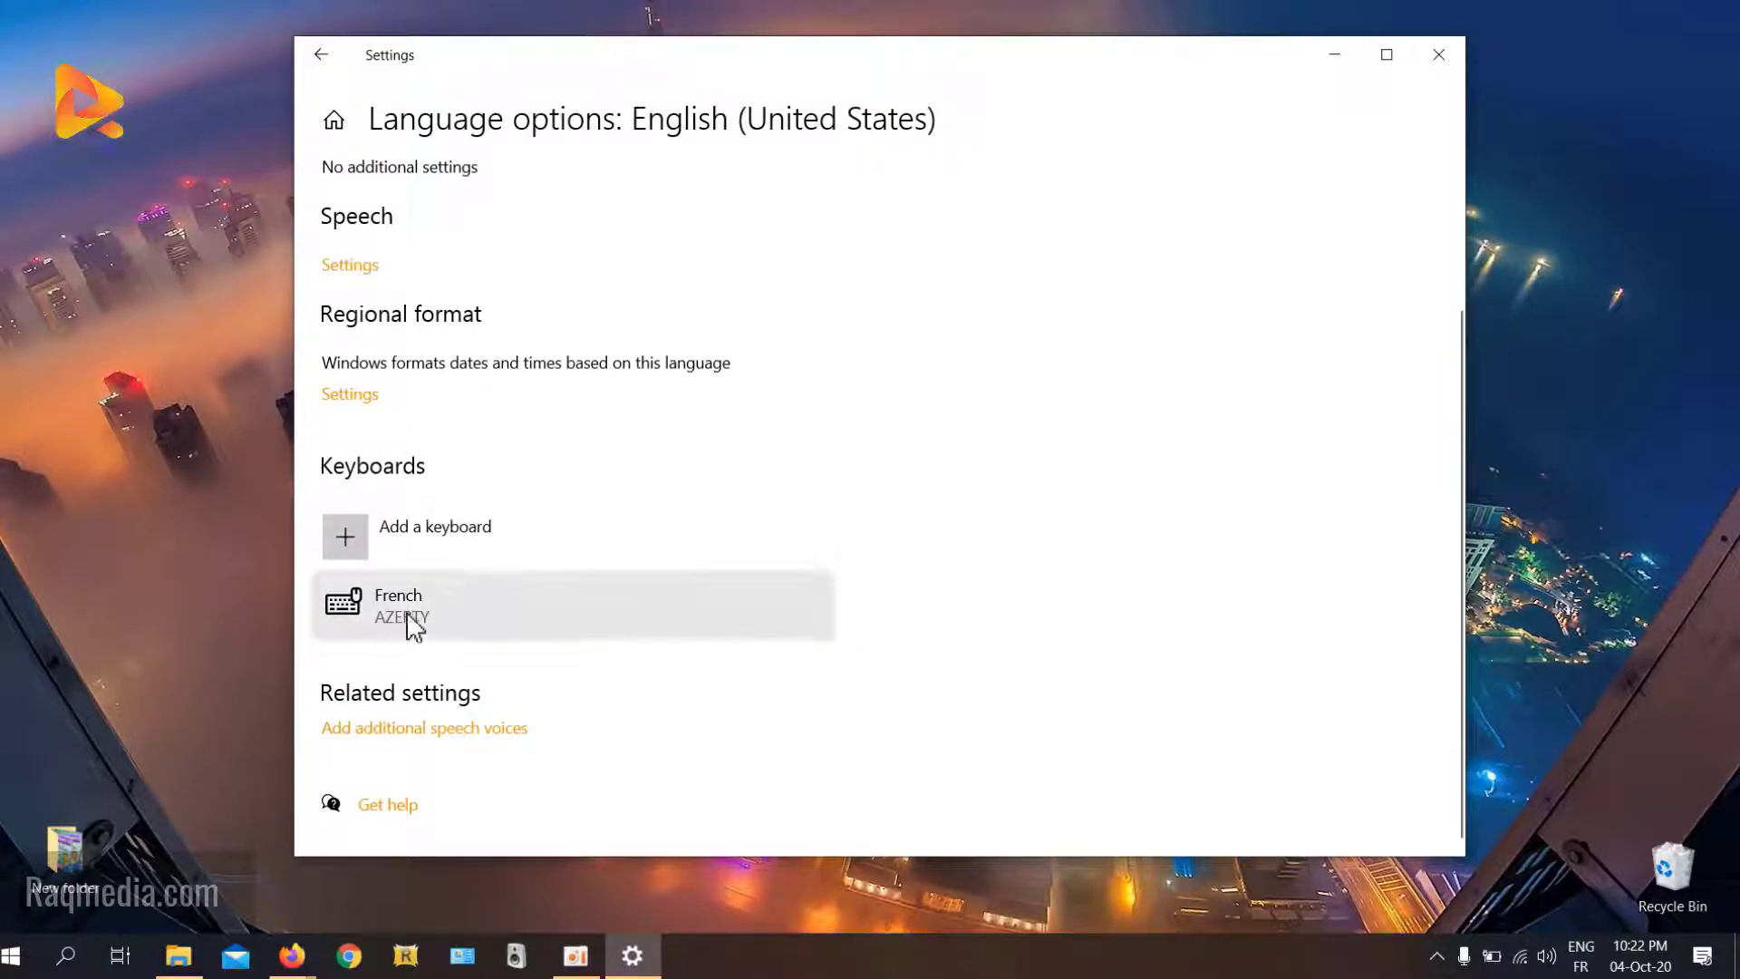
left_click(435, 623)
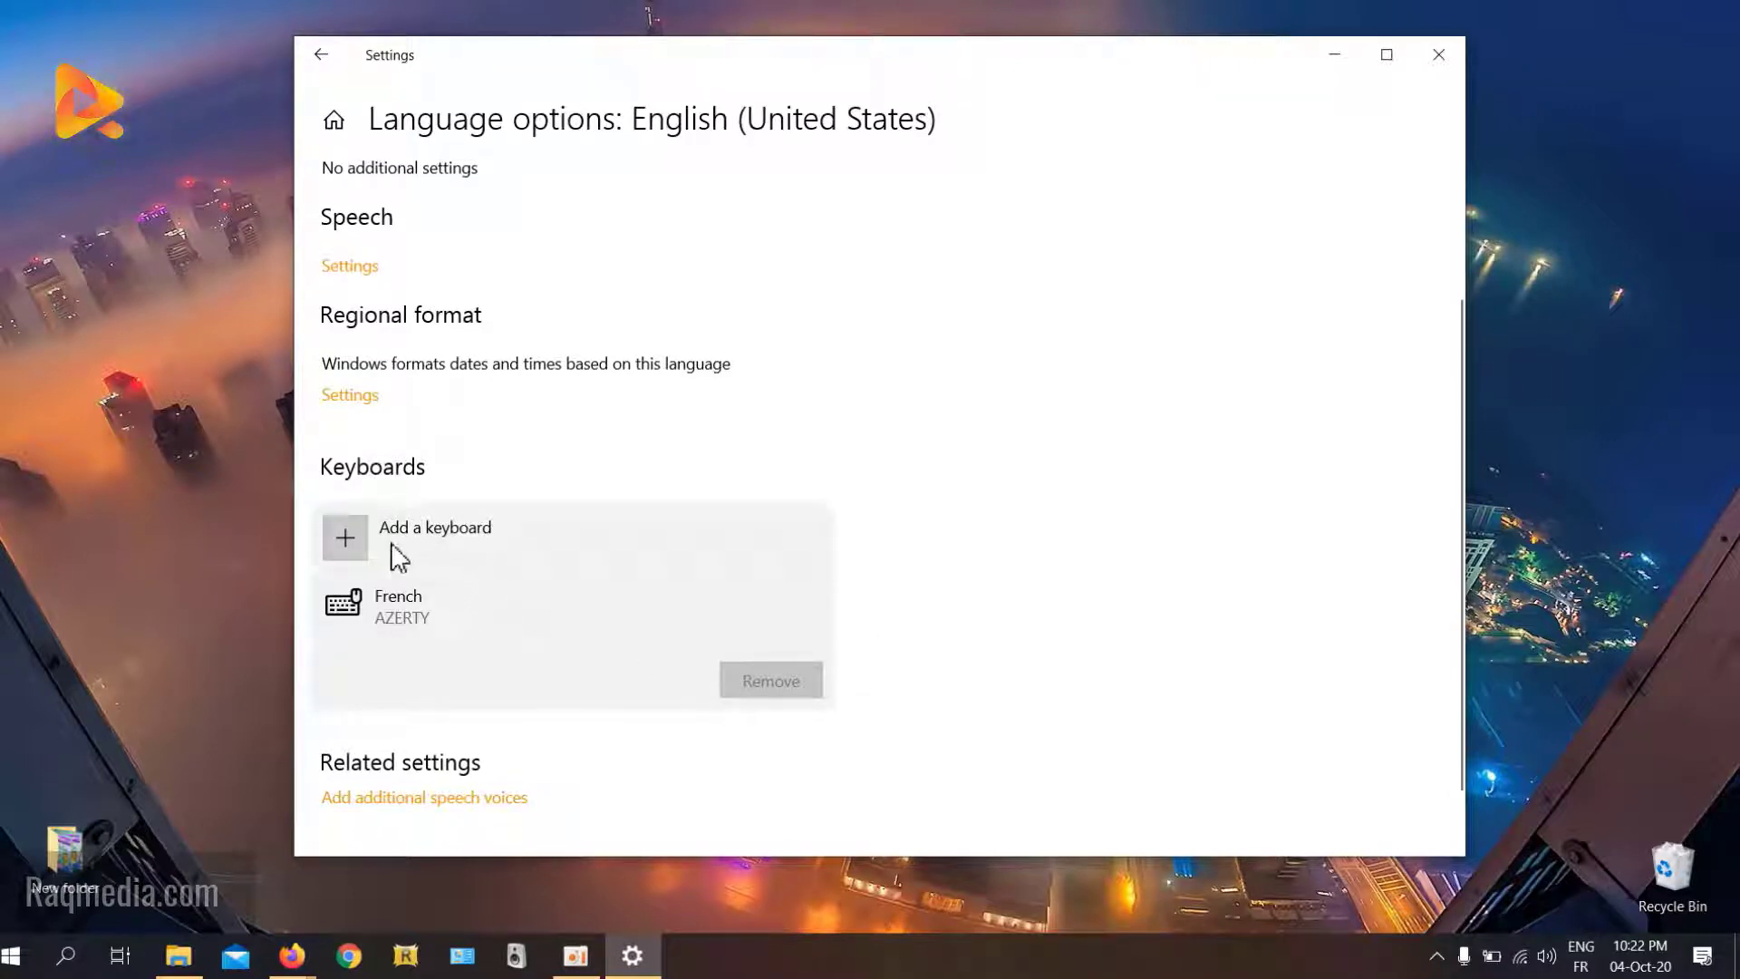
scroll(471, 537, "down", 2)
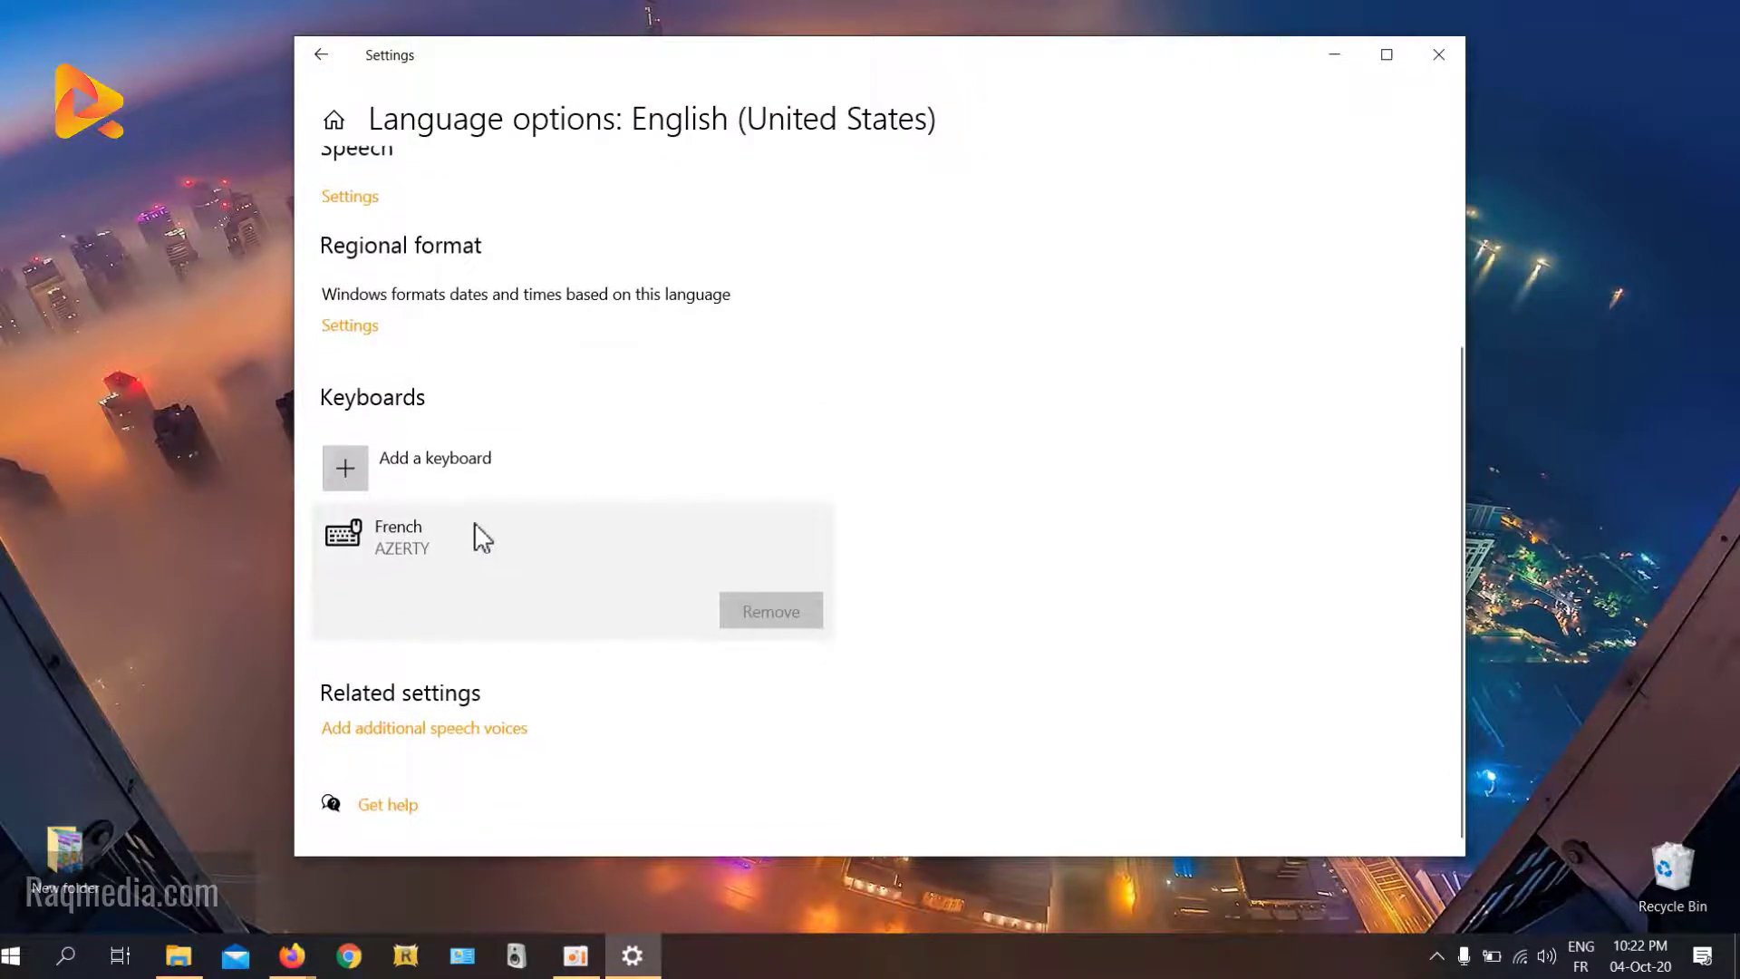
left_click(464, 457)
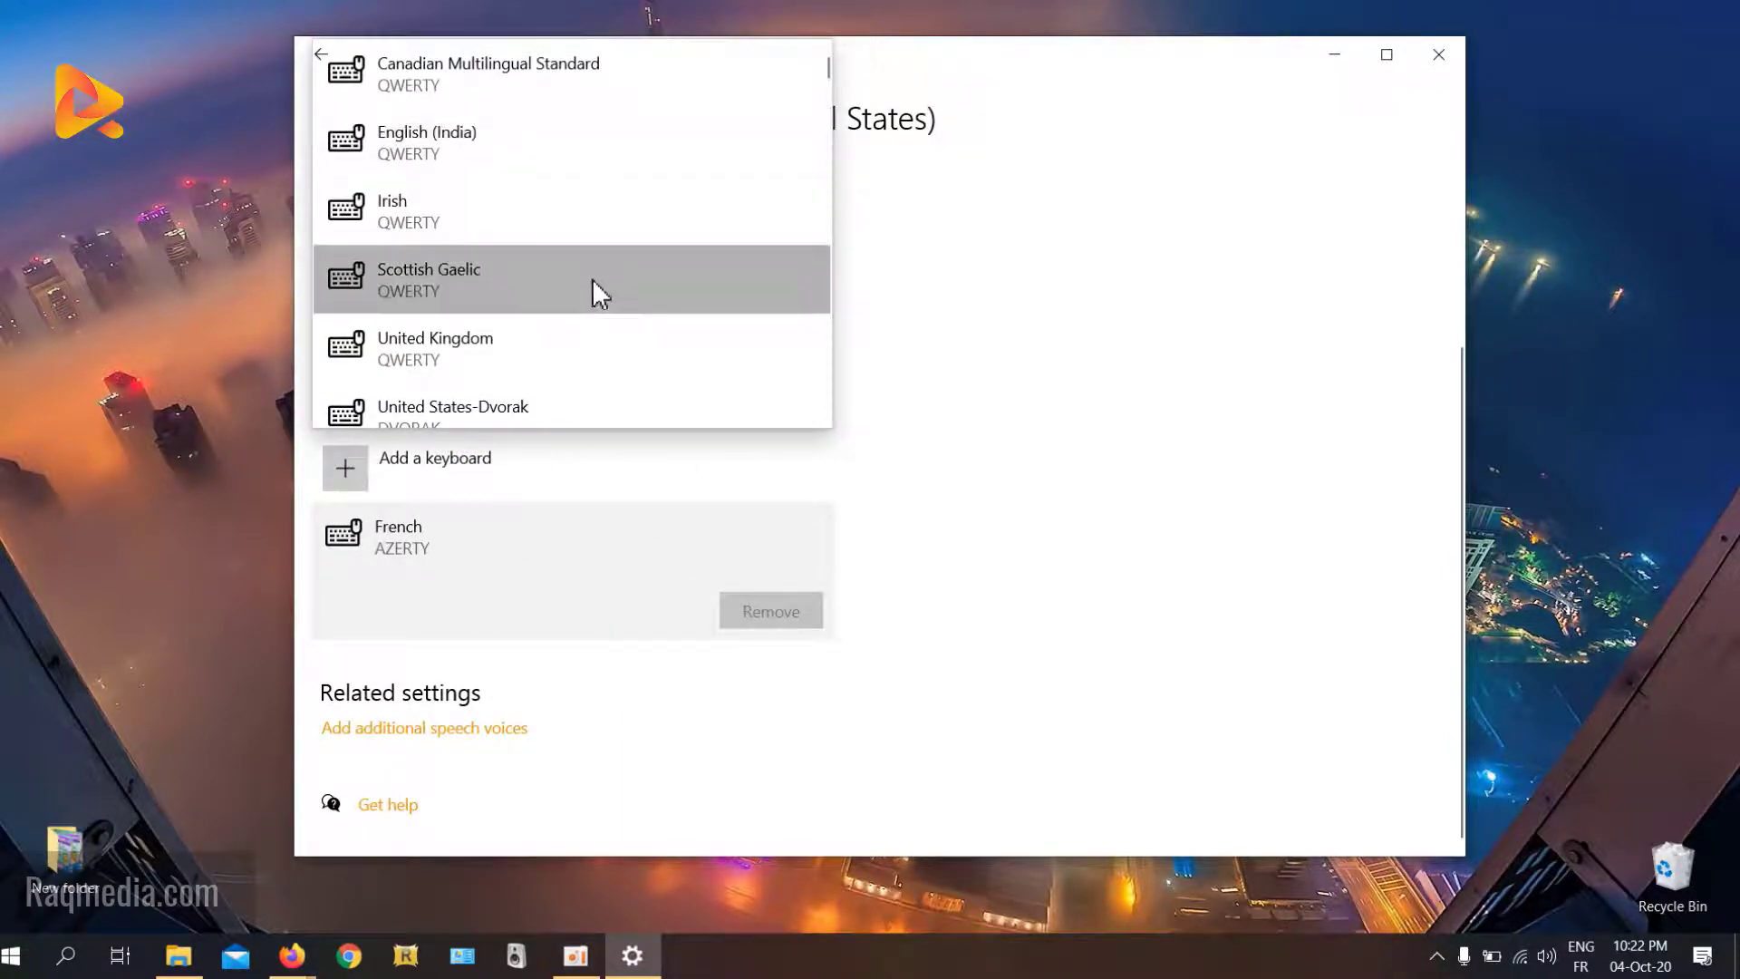
scroll(591, 279, "down", 2)
scroll(592, 280, "down", 5)
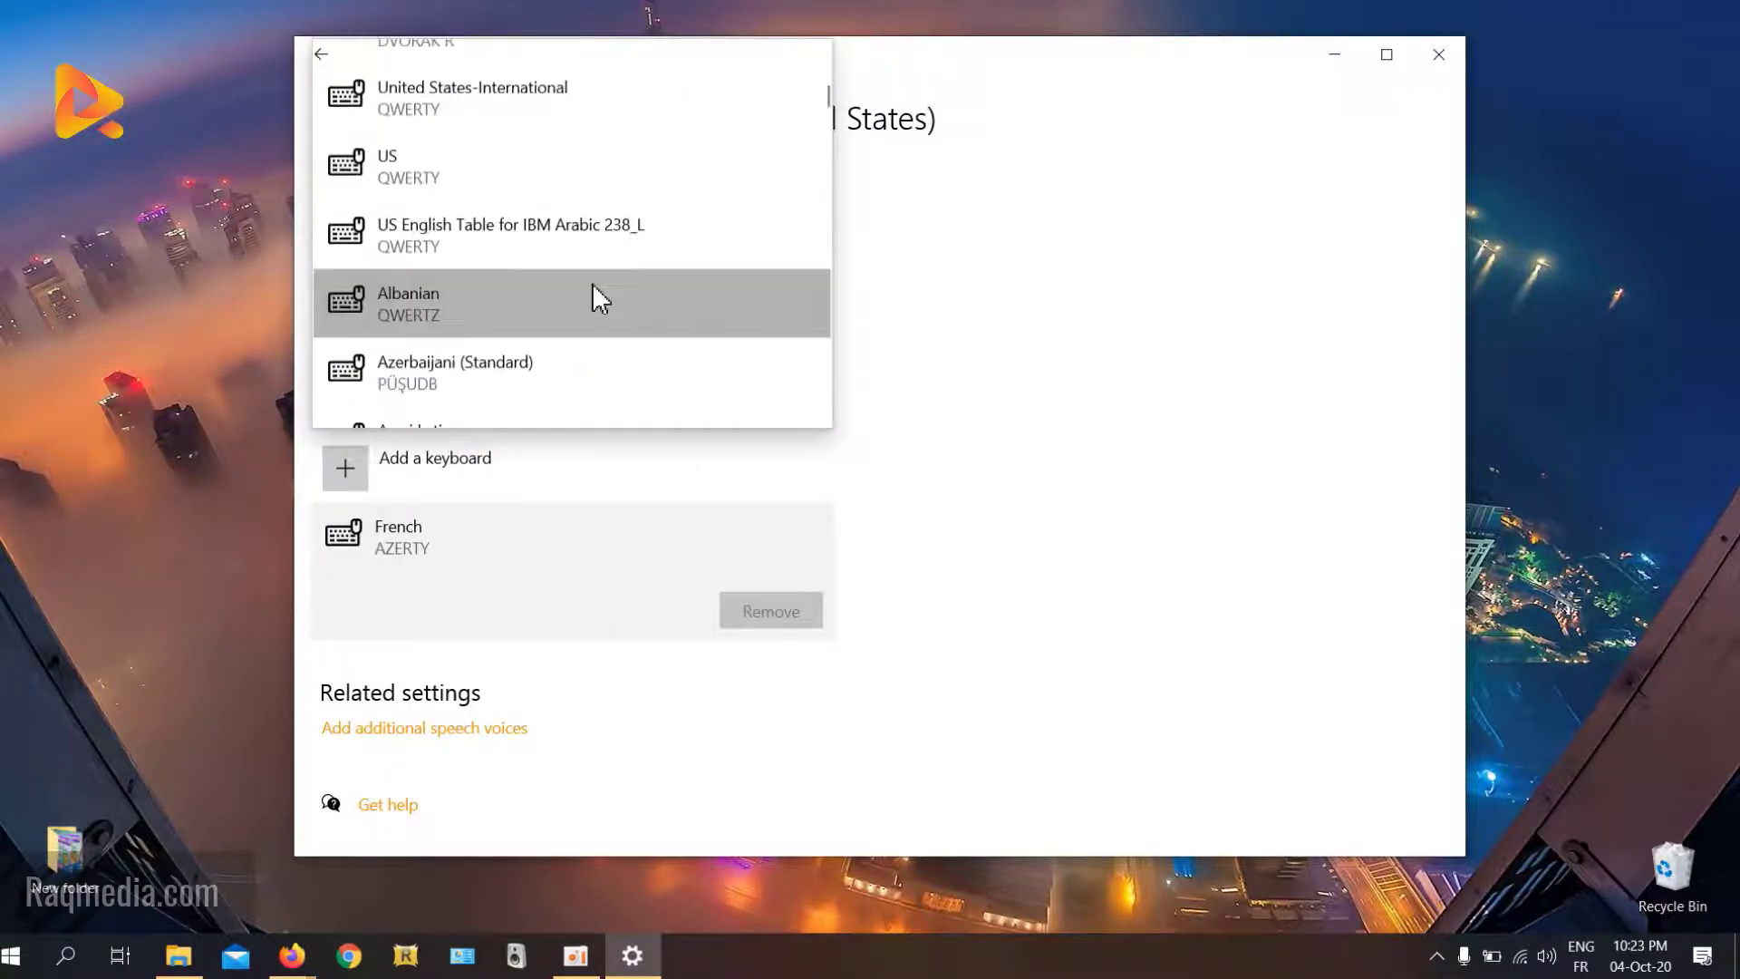
scroll(594, 284, "up", 5)
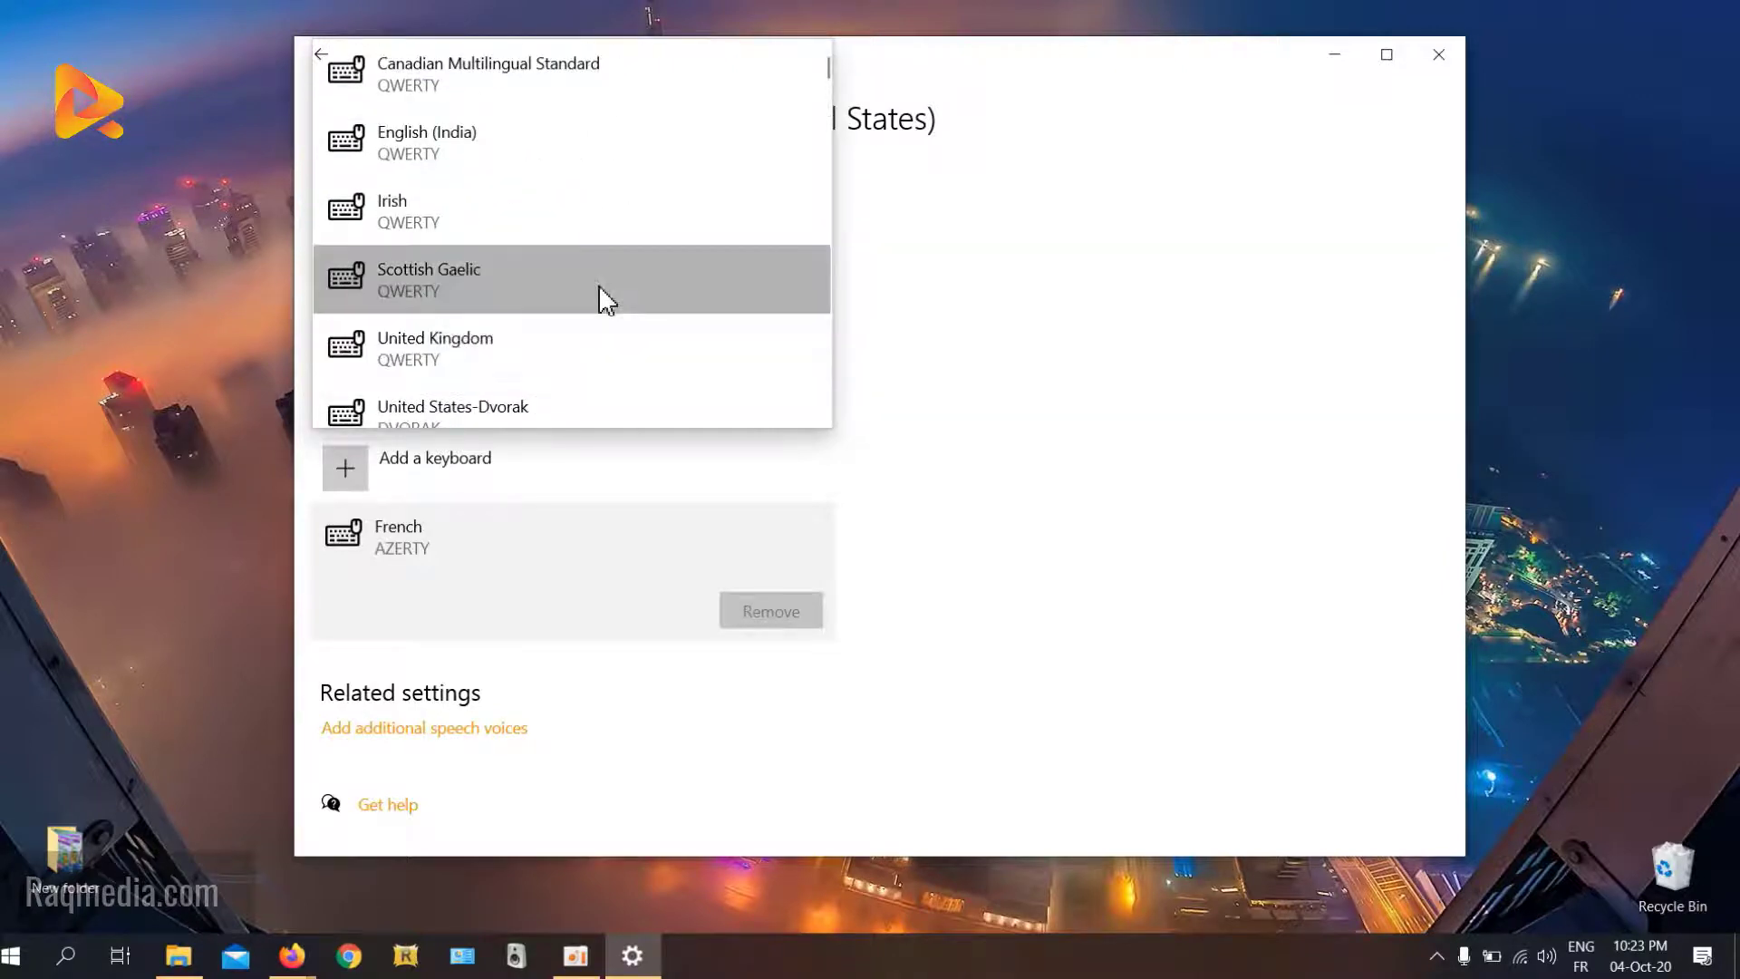
left_click(1165, 485)
left_click(336, 65)
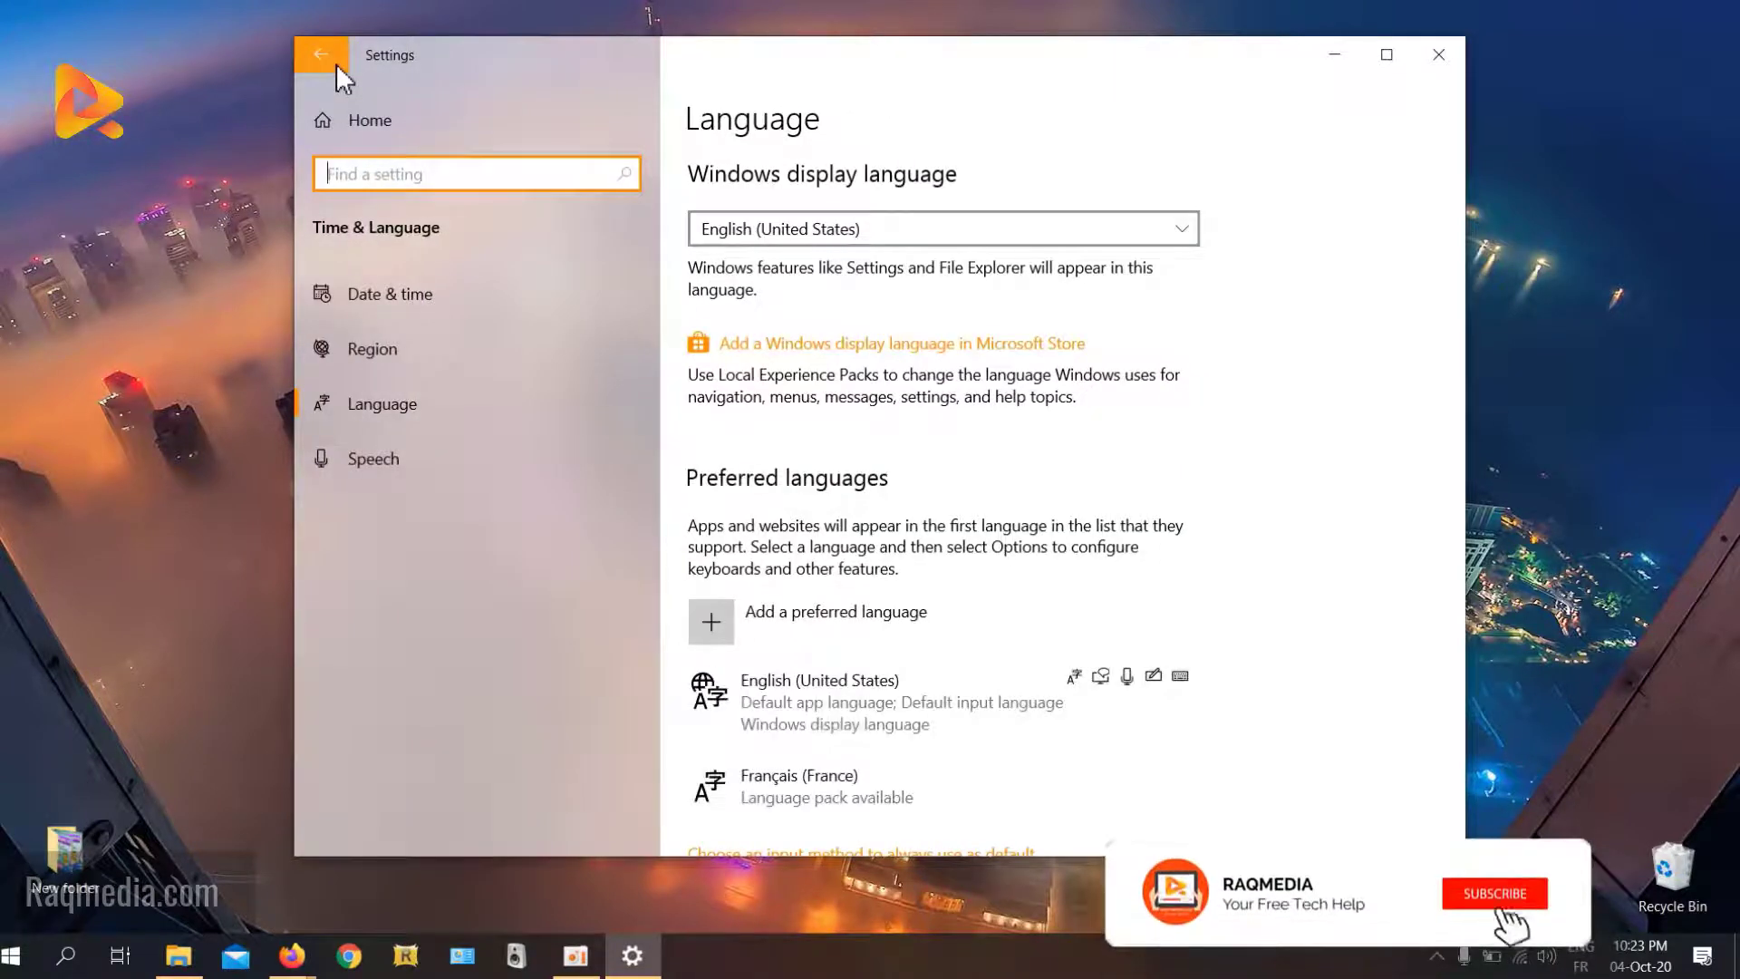
Step: Scroll down the Language page to check Arabic (Saudi Arabia) among the preferred languages
scroll(1366, 590, "down", 2)
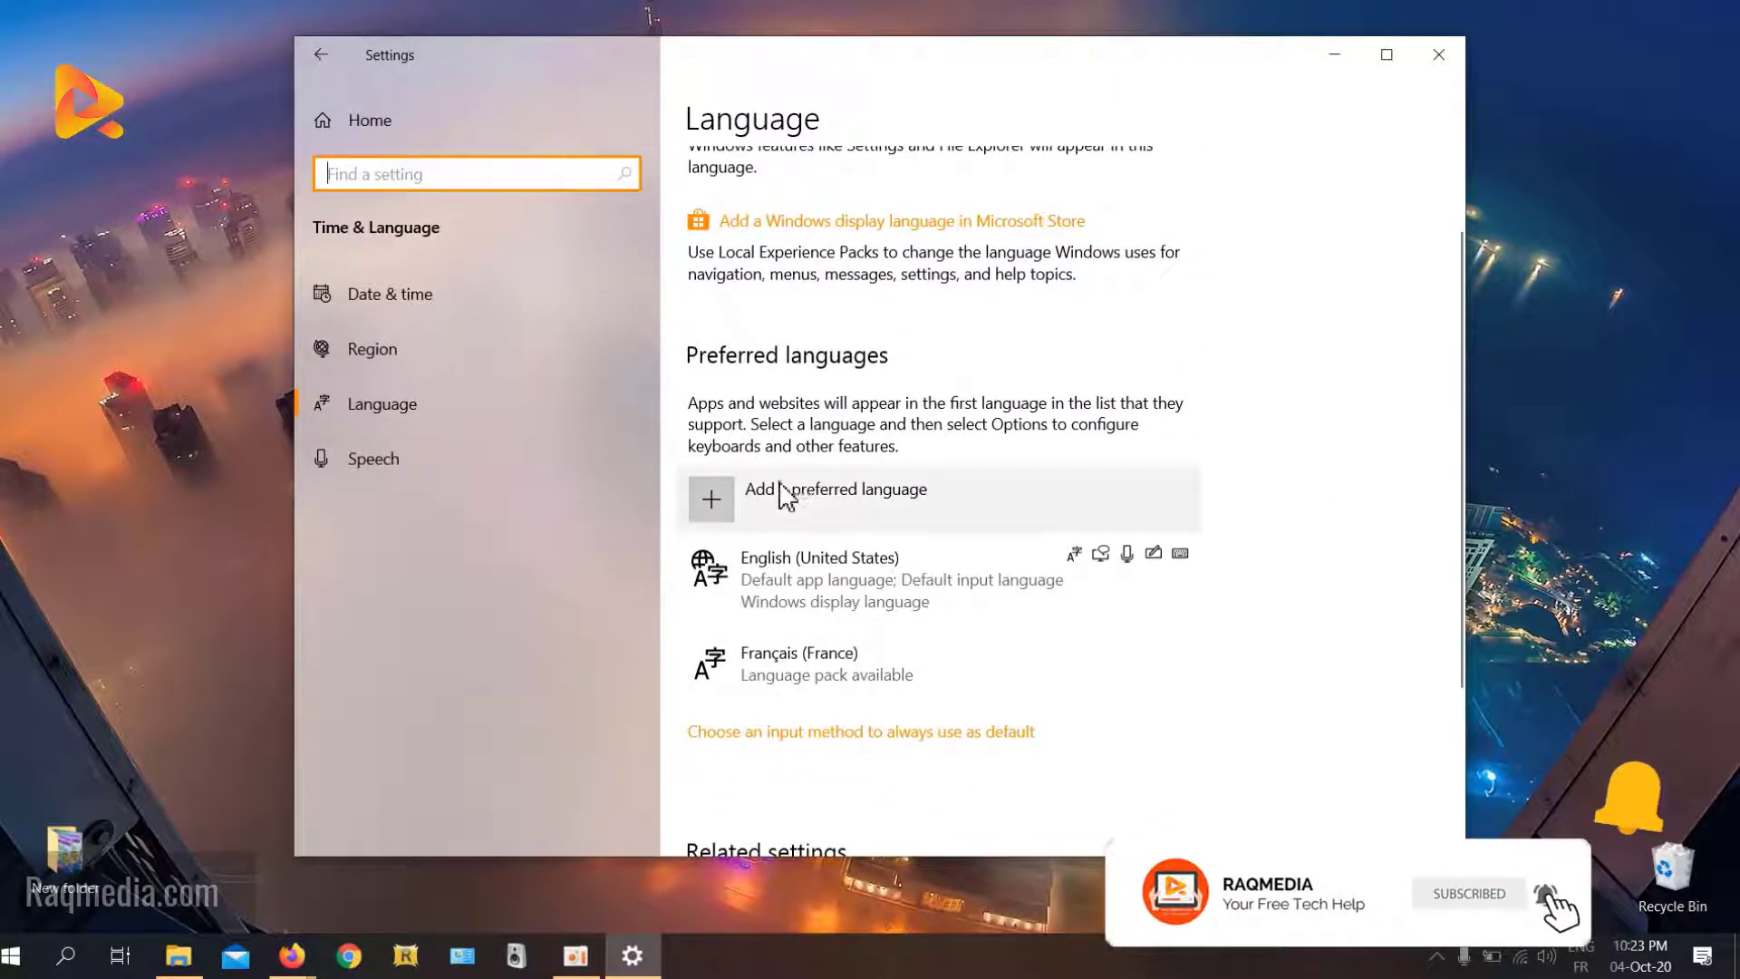
scroll(1018, 586, "down", 4)
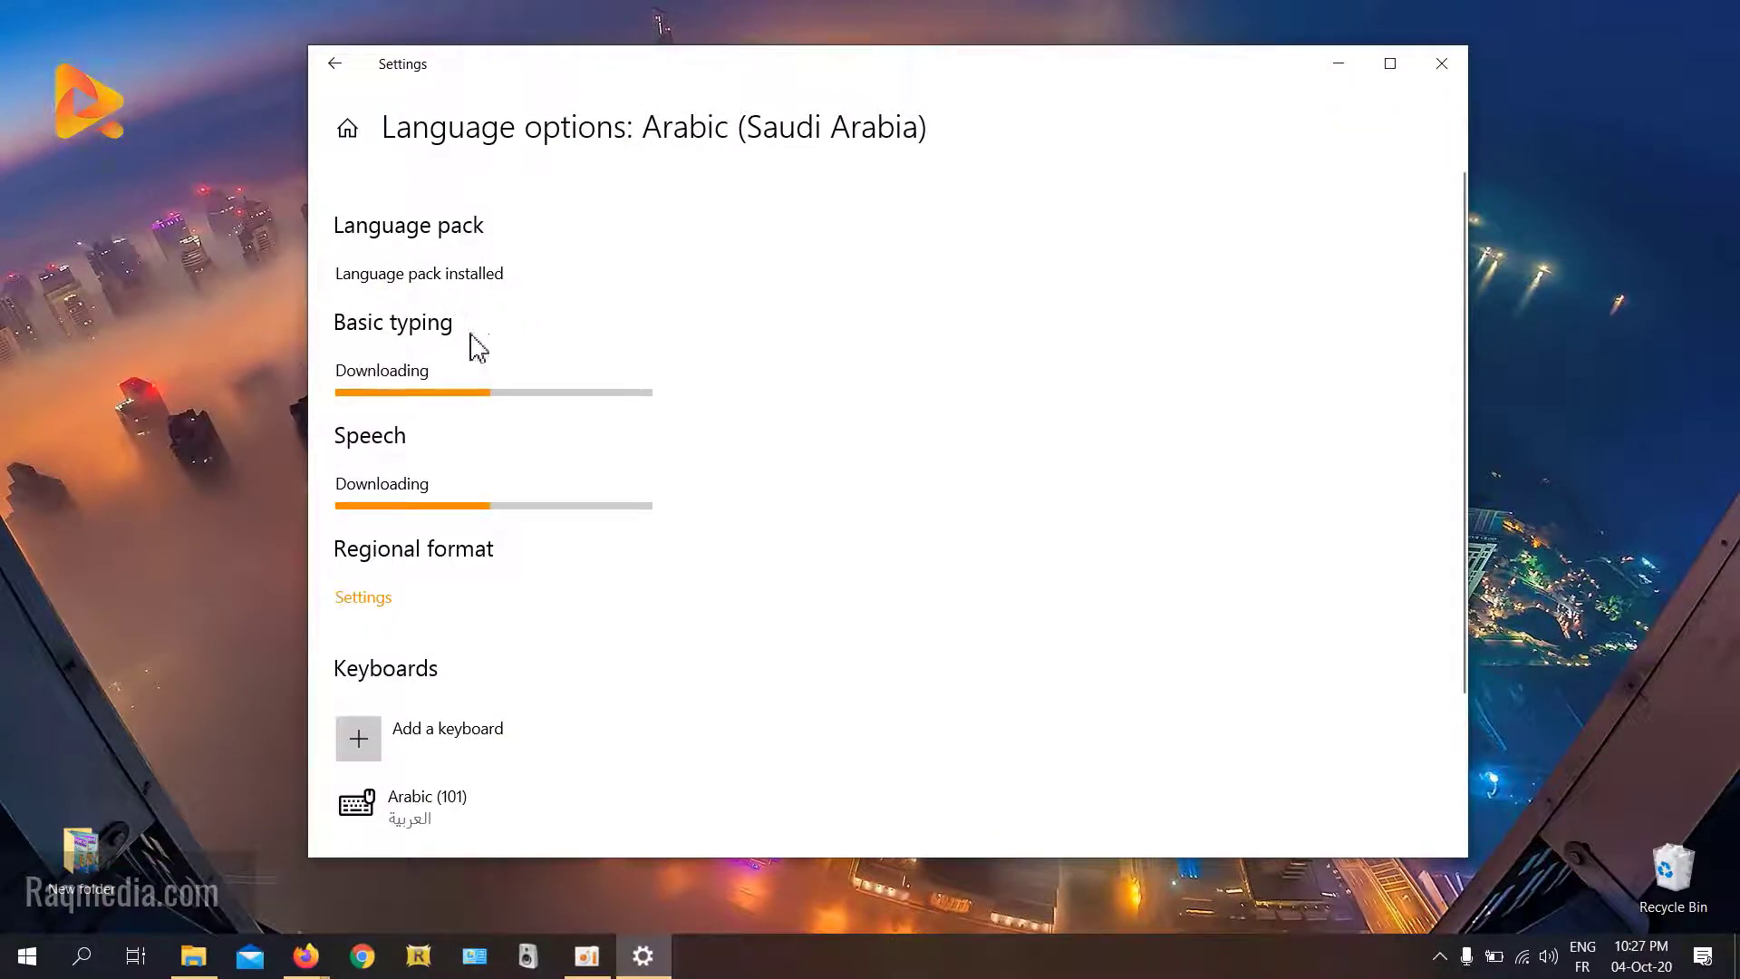
scroll(726, 621, "down", 3)
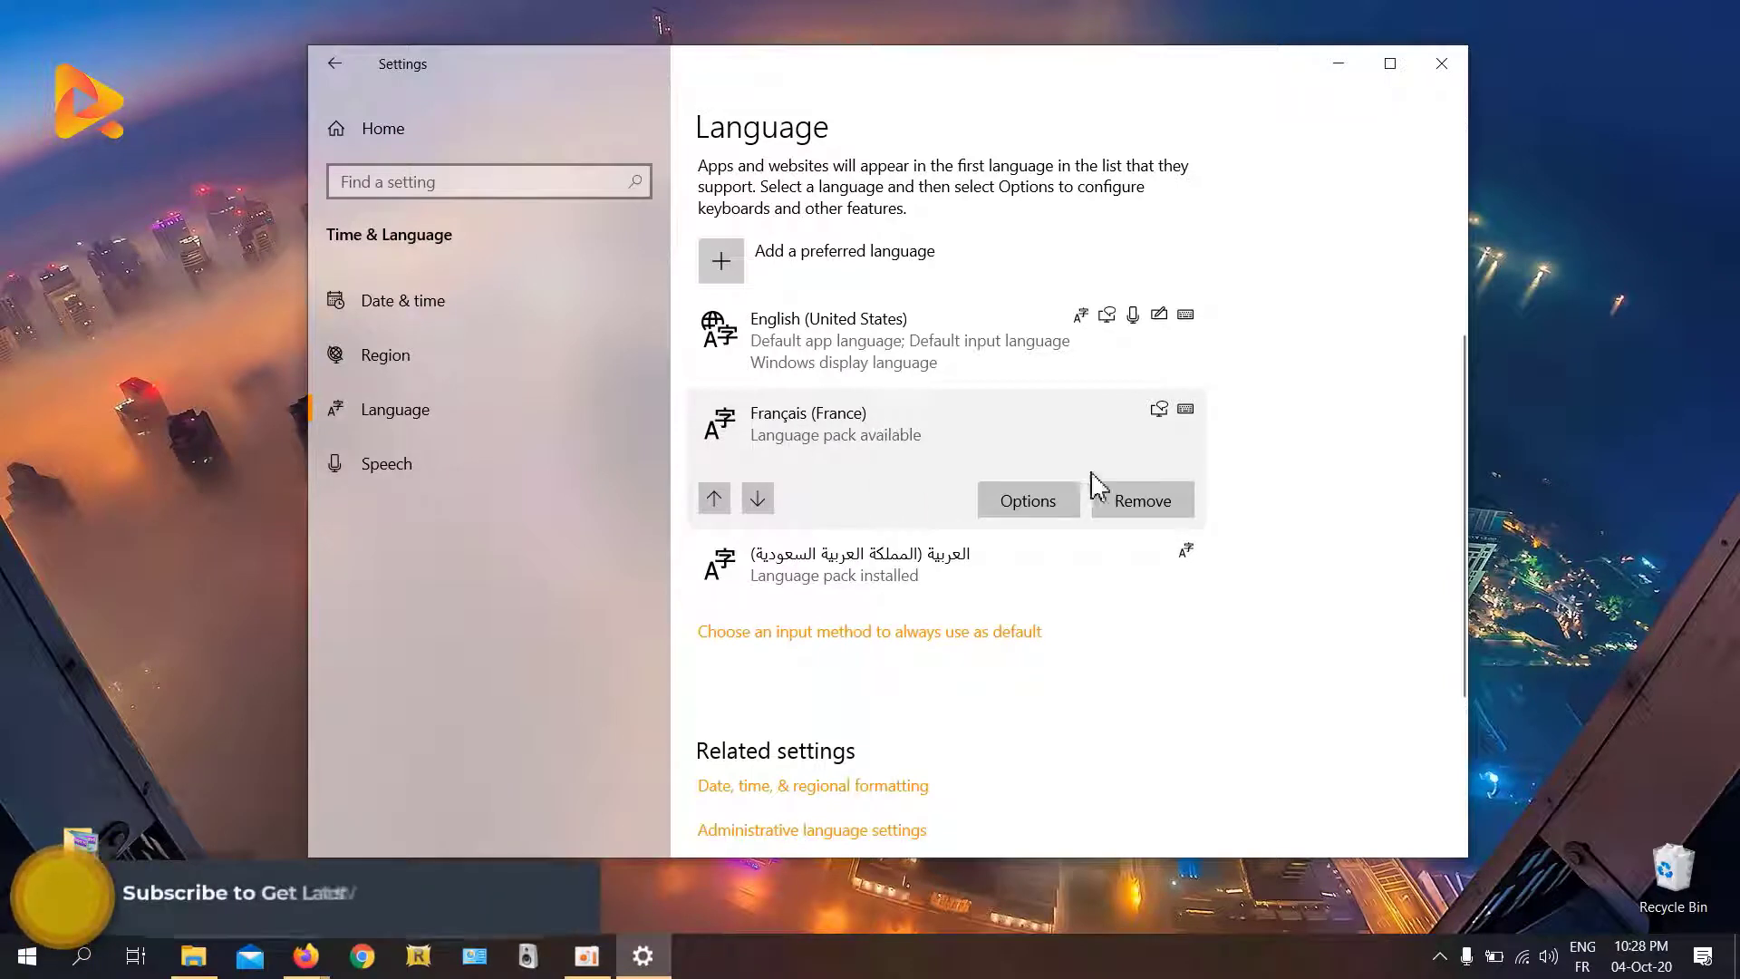
Step: Remove Français (France), verify the remaining input languages, and go back to Settings home
left_click(1162, 510)
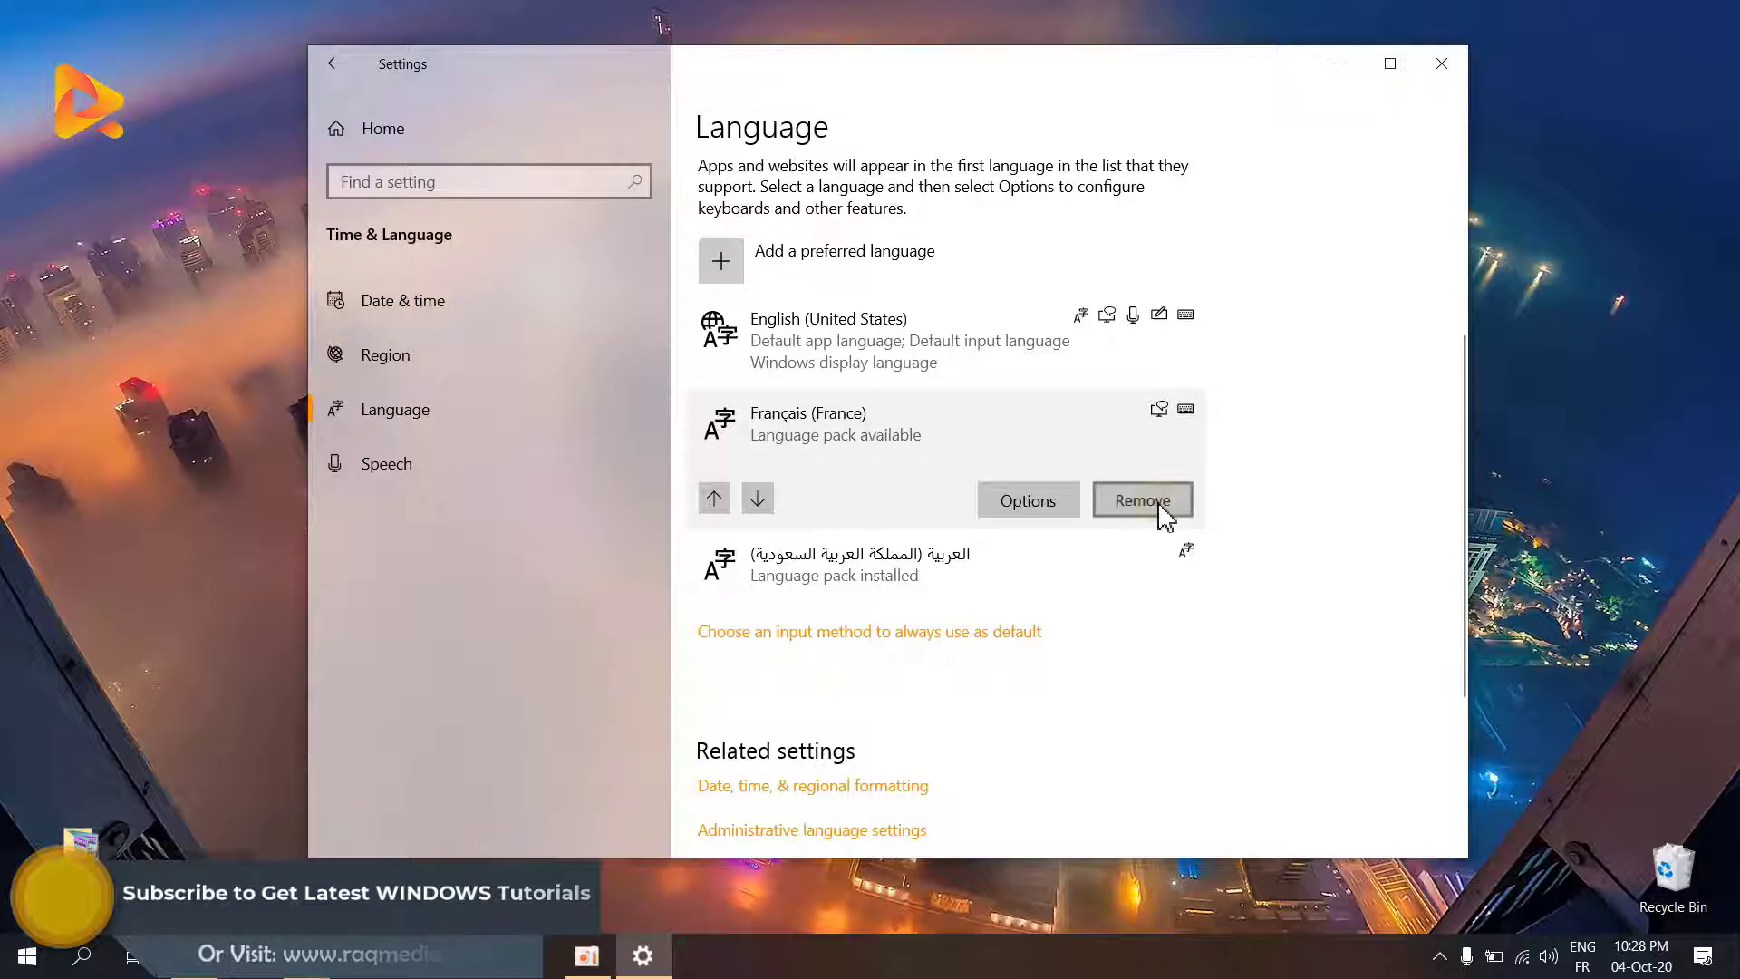
left_click(1582, 956)
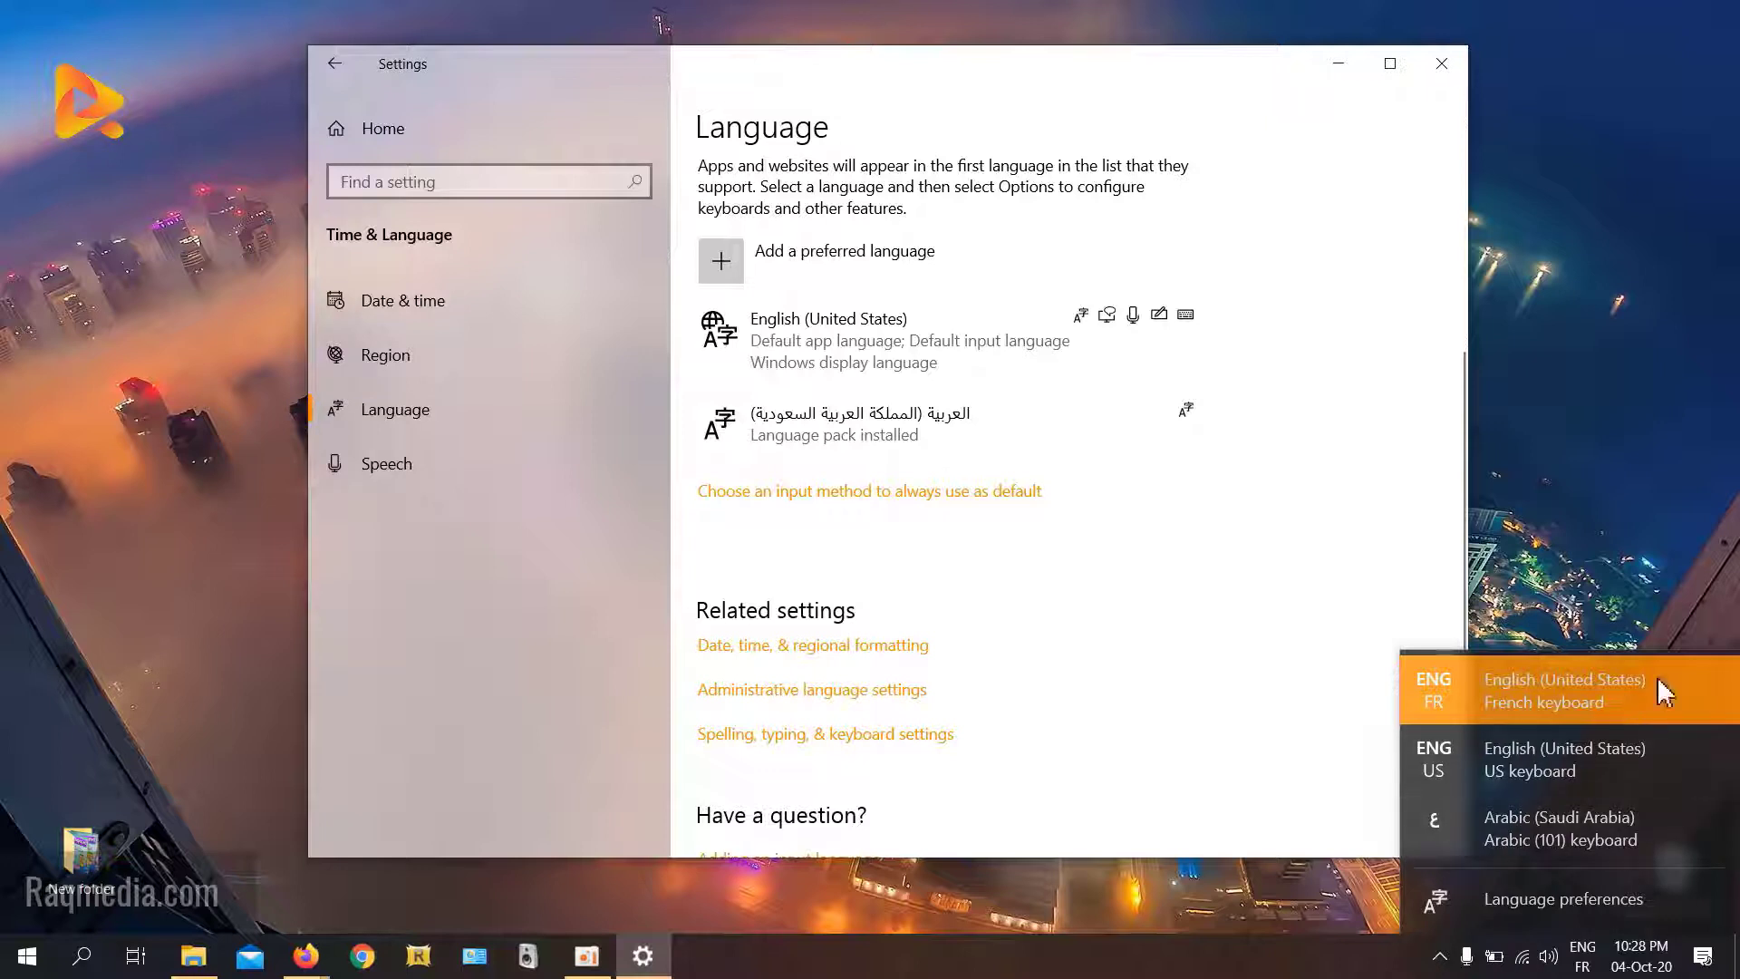
left_click(1344, 464)
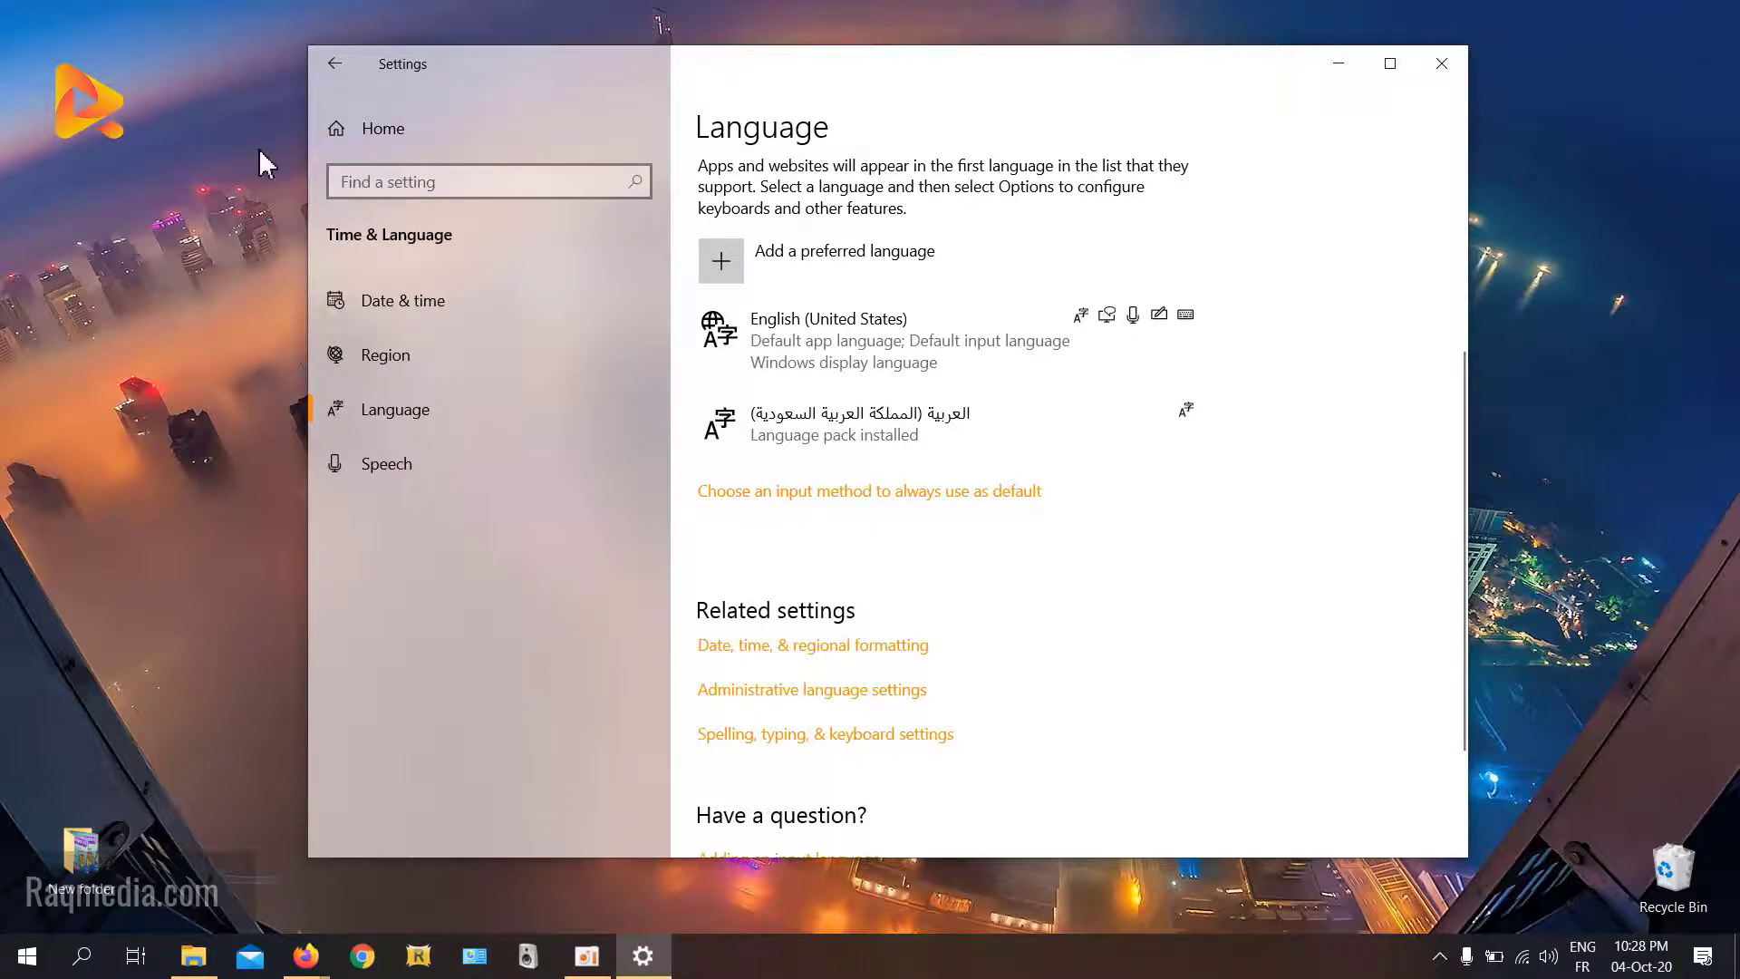
left_click(334, 65)
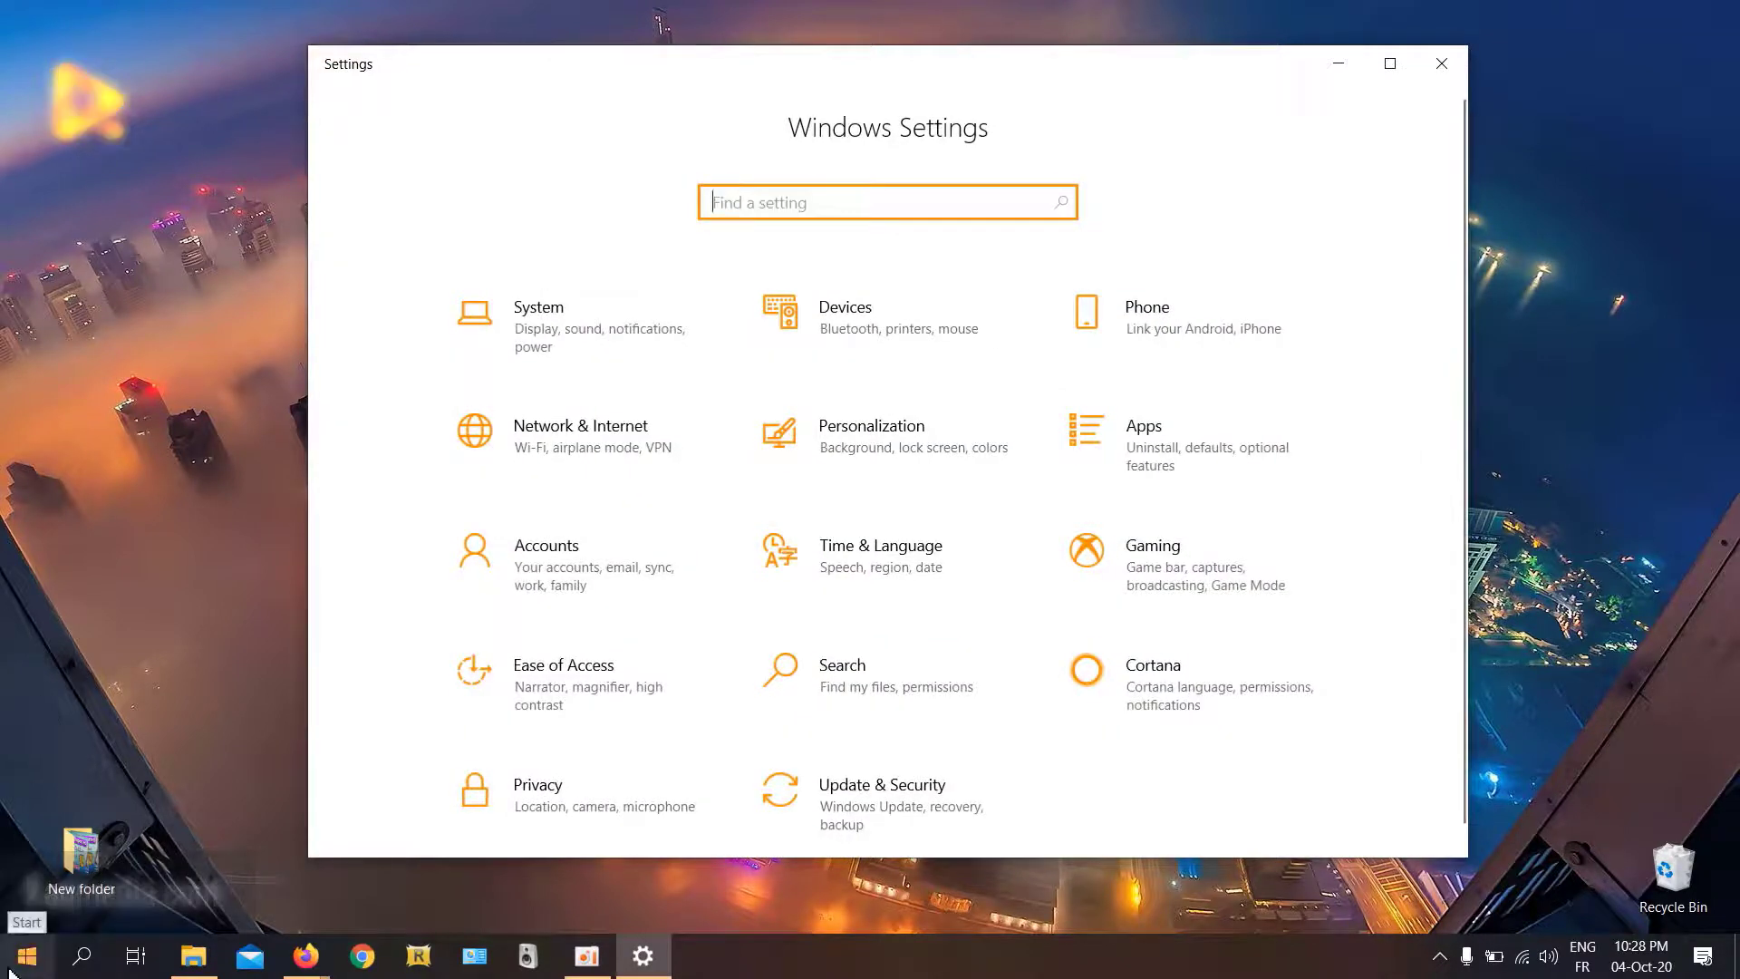